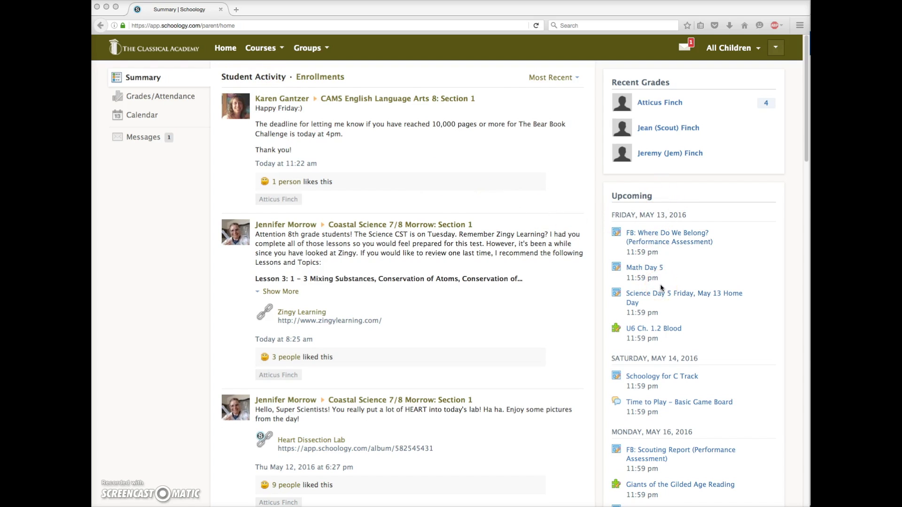
{"action": "scroll", "coordinate": [660, 288], "scroll_direction": "down", "scroll_amount": 3}
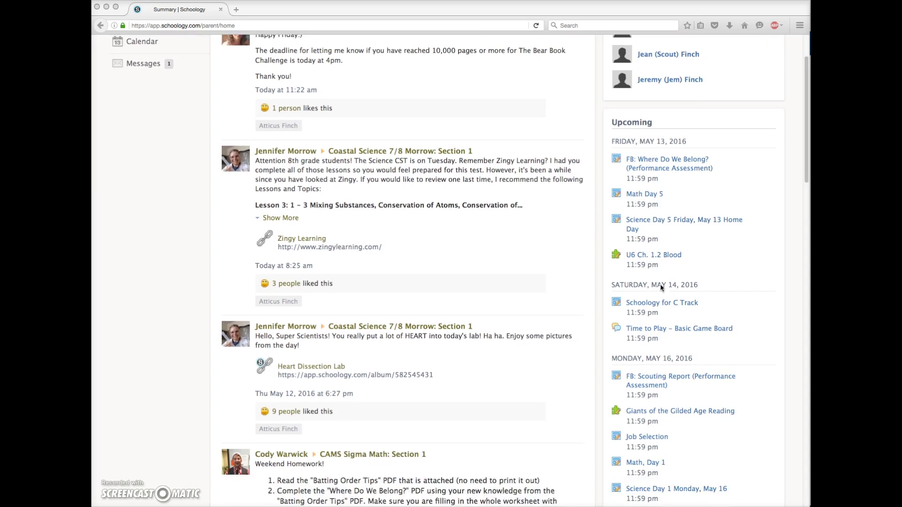
{"action": "scroll", "coordinate": [660, 287], "scroll_direction": "down", "scroll_amount": 1}
{"action": "scroll", "coordinate": [660, 287], "scroll_direction": "up", "scroll_amount": 4}
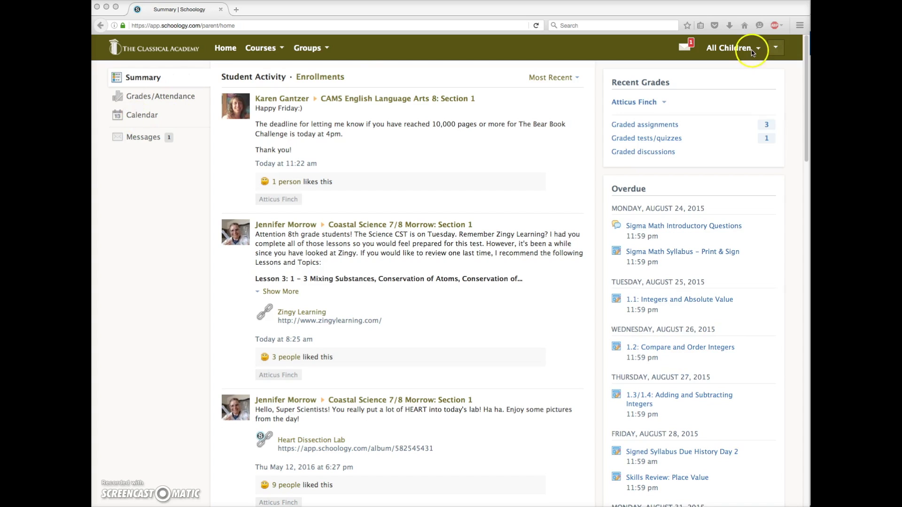
Step: Show only the first child's feed, recent grades and overdue assignments back to August 24, 2015
{"action": "left_click", "coordinate": [752, 48]}
{"action": "left_click", "coordinate": [751, 48]}
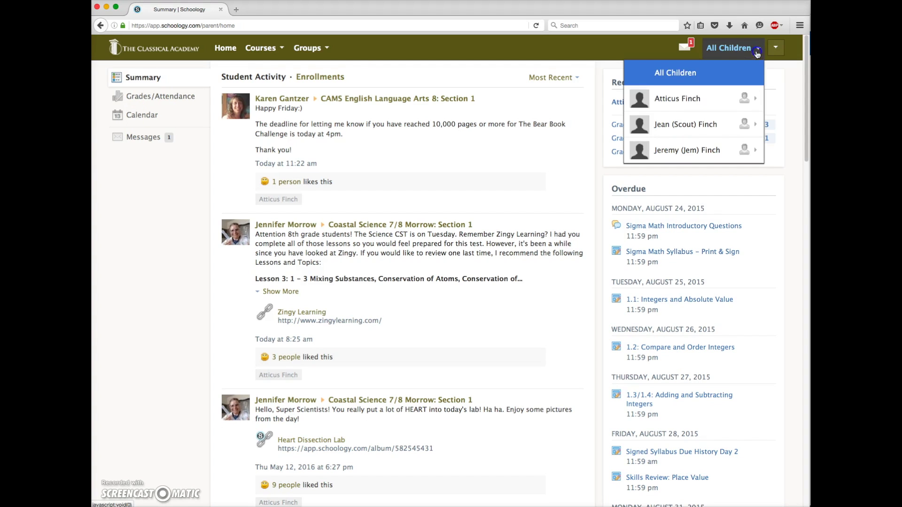
{"action": "left_click", "coordinate": [679, 99]}
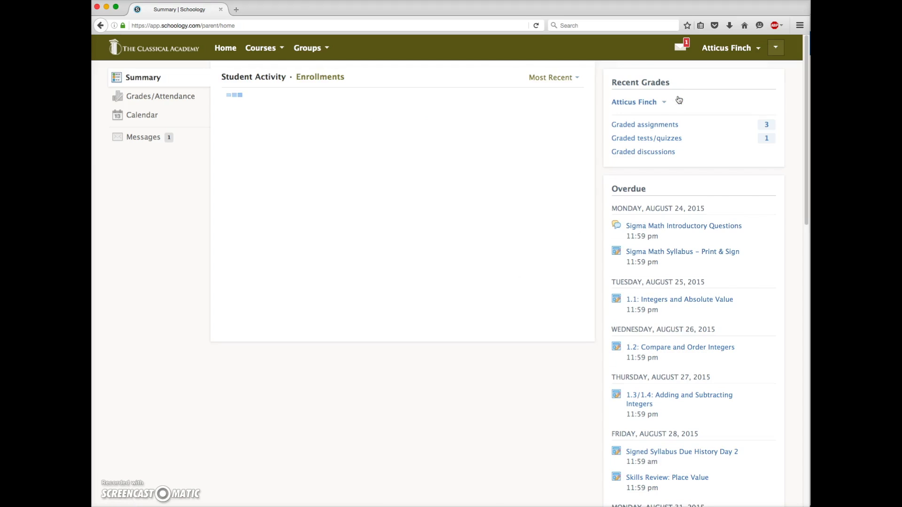
{"action": "left_click", "coordinate": [675, 103]}
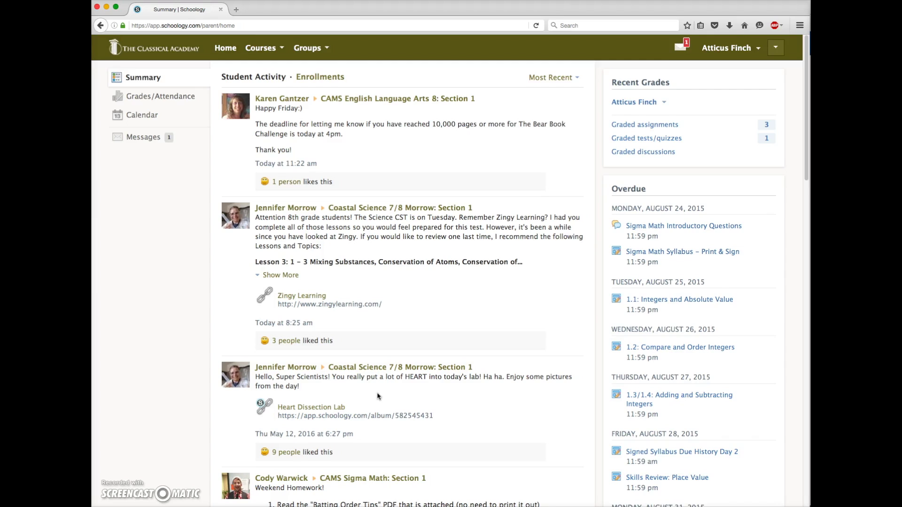
{"action": "scroll", "coordinate": [377, 395], "scroll_direction": "down", "scroll_amount": 15}
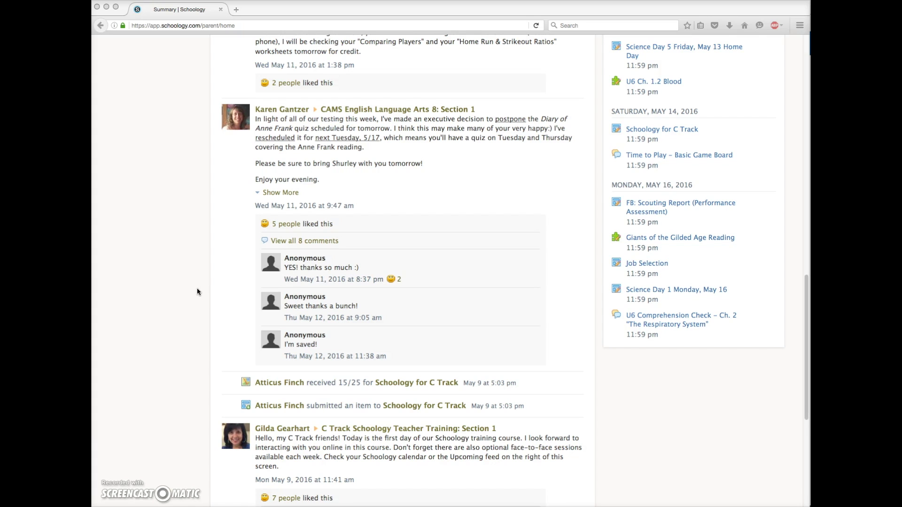
{"action": "scroll", "coordinate": [483, 227], "scroll_direction": "up", "scroll_amount": 15}
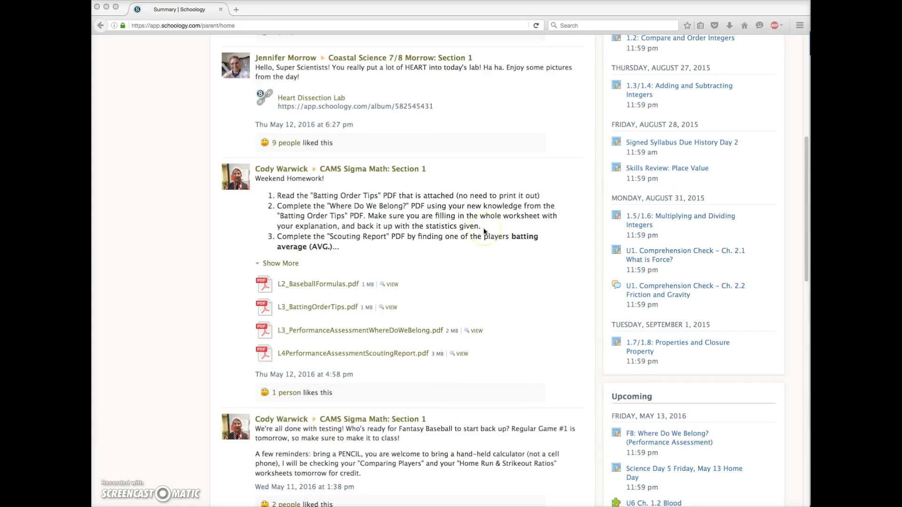
{"action": "scroll", "coordinate": [484, 228], "scroll_direction": "up", "scroll_amount": 3}
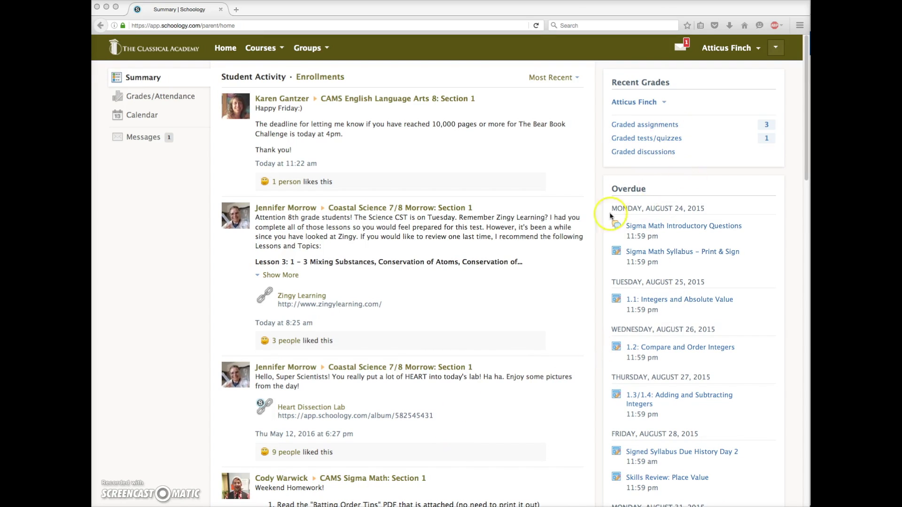
{"action": "scroll", "coordinate": [688, 341], "scroll_direction": "down", "scroll_amount": 3}
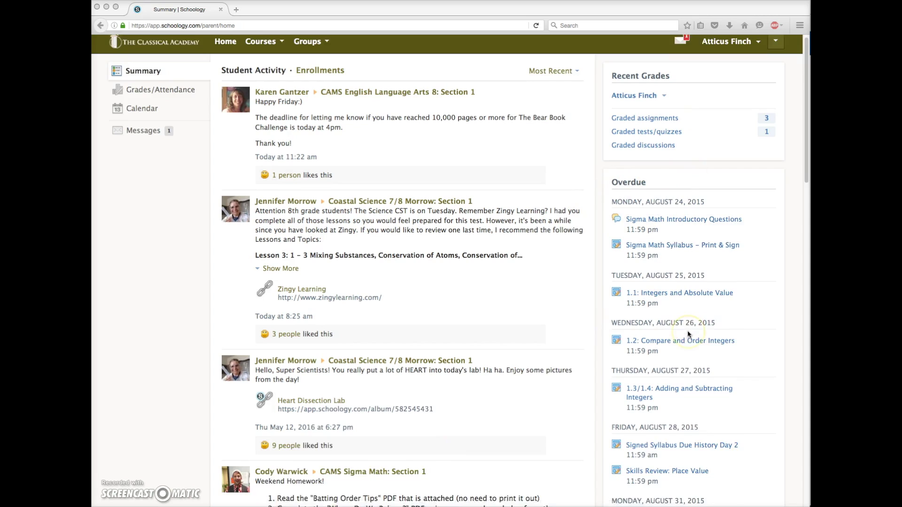
{"action": "scroll", "coordinate": [689, 334], "scroll_direction": "down", "scroll_amount": 2}
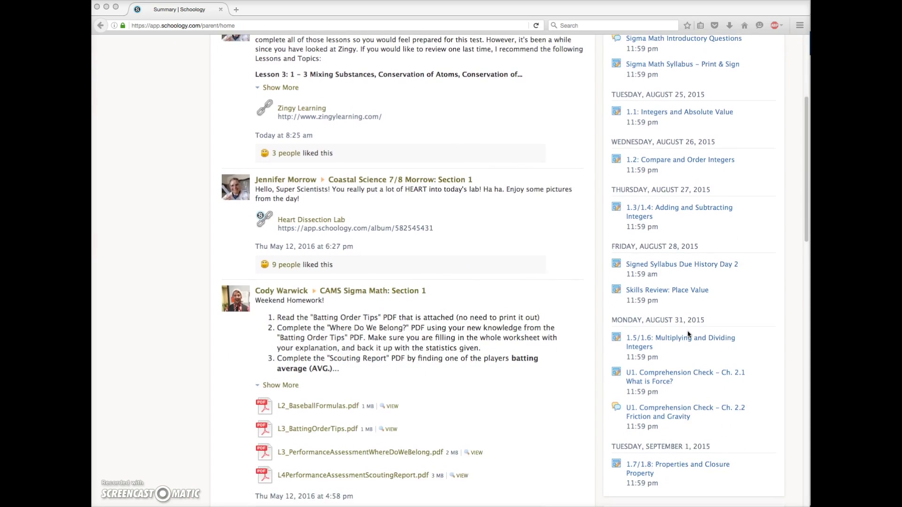
{"action": "scroll", "coordinate": [688, 333], "scroll_direction": "down", "scroll_amount": 10}
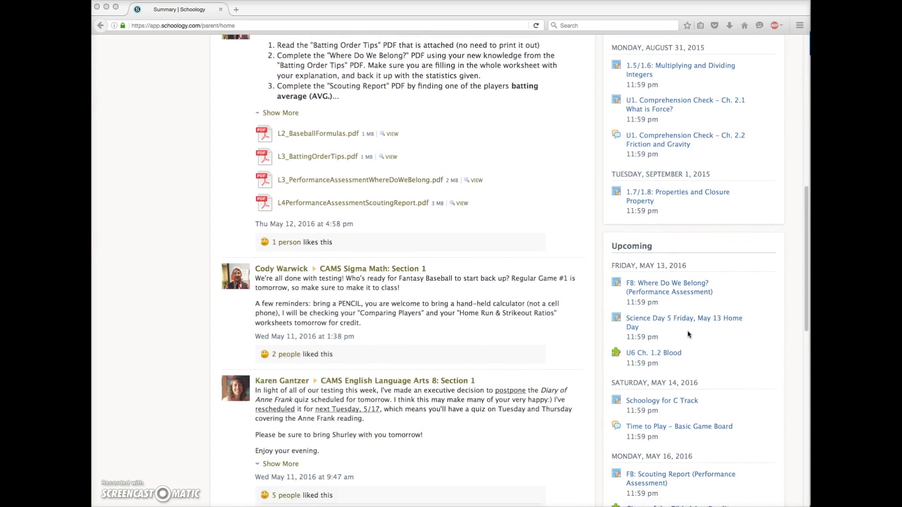
{"action": "scroll", "coordinate": [688, 333], "scroll_direction": "down", "scroll_amount": 4}
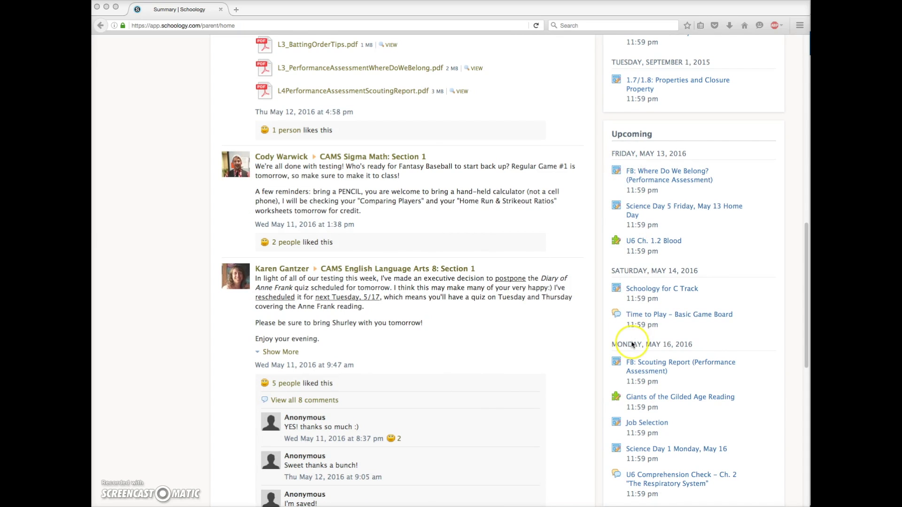
{"action": "scroll", "coordinate": [632, 345], "scroll_direction": "up", "scroll_amount": 20}
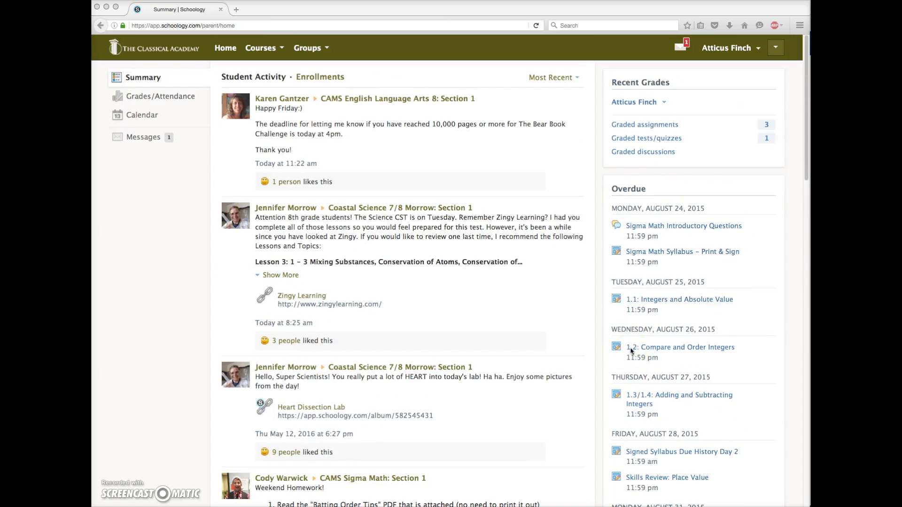
Step: Switch the header's child selector to the second child
{"action": "left_click", "coordinate": [742, 47]}
{"action": "left_click", "coordinate": [728, 56]}
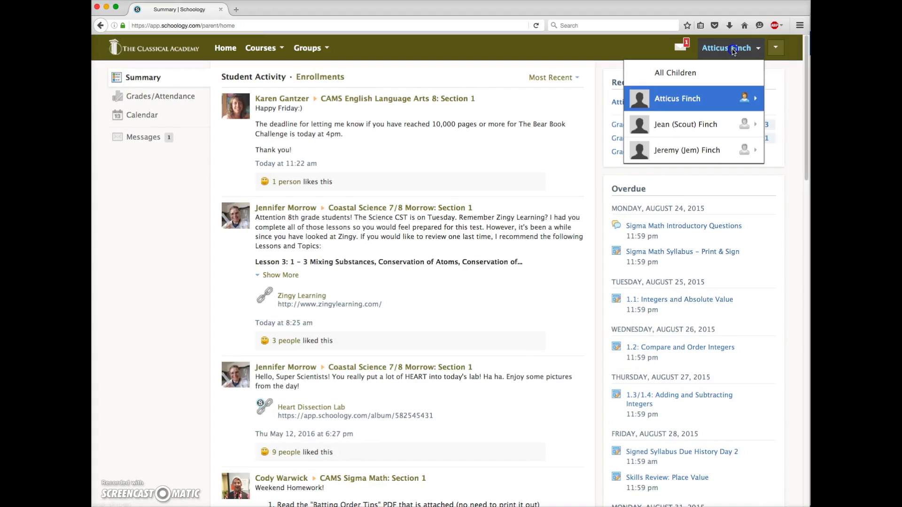
{"action": "left_click", "coordinate": [664, 125]}
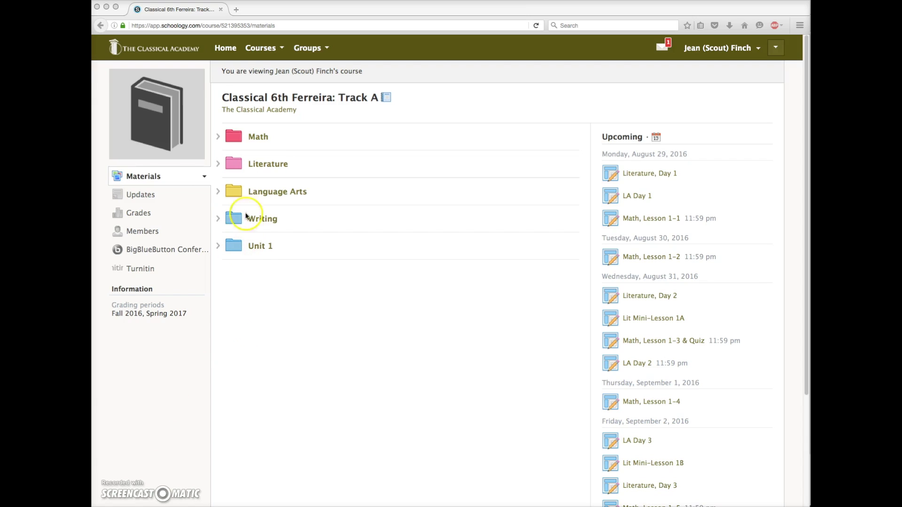
Step: Open 6th Lit Lesson 2 (Tuesday, Aug 30, 2016) from the course calendar advanced to September 2016
{"action": "left_click", "coordinate": [656, 138]}
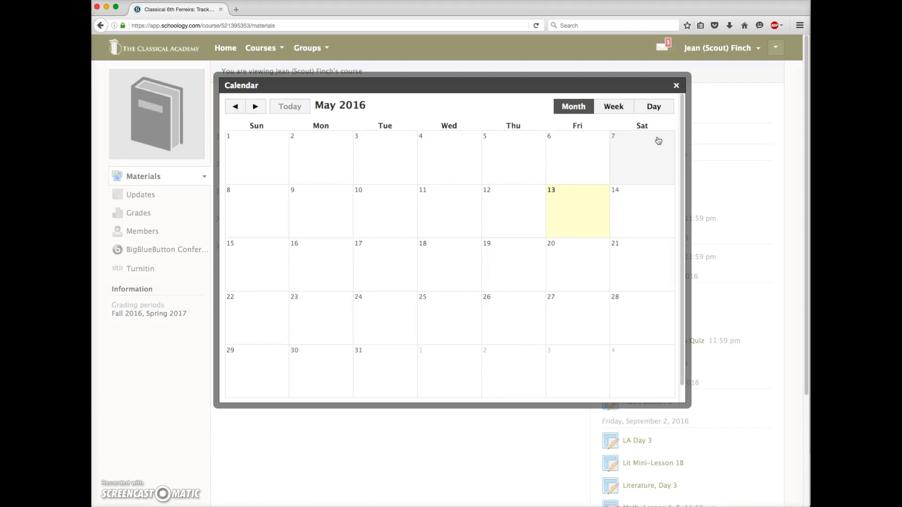
{"action": "left_click", "coordinate": [256, 106]}
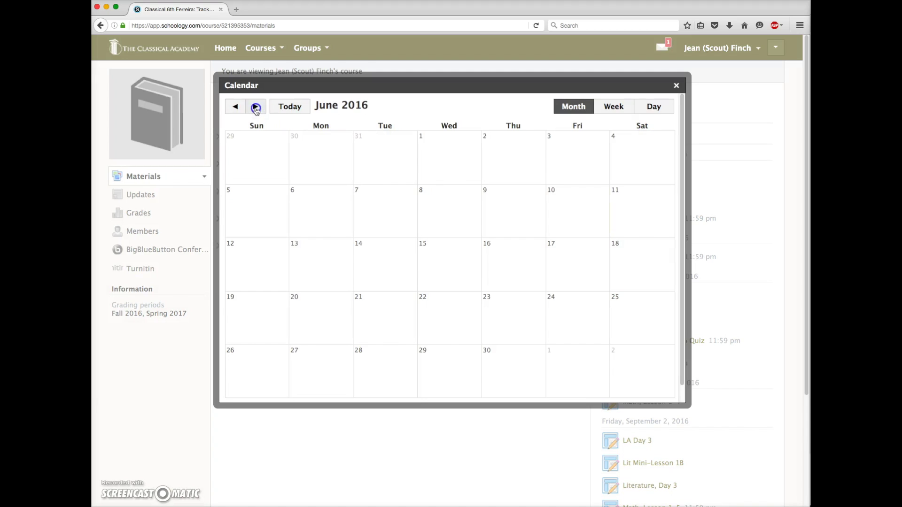
{"action": "left_click", "coordinate": [256, 107]}
{"action": "left_click", "coordinate": [256, 107]}
{"action": "left_click", "coordinate": [256, 107]}
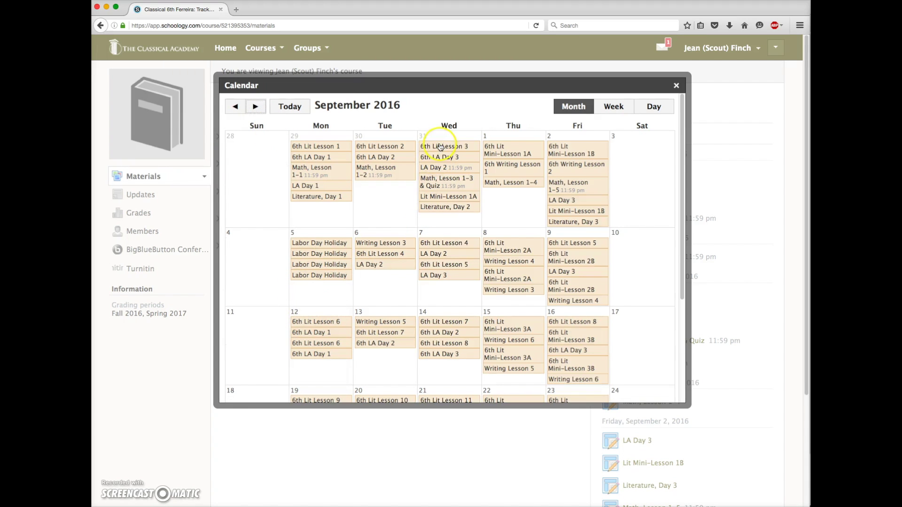
{"action": "left_click", "coordinate": [379, 147]}
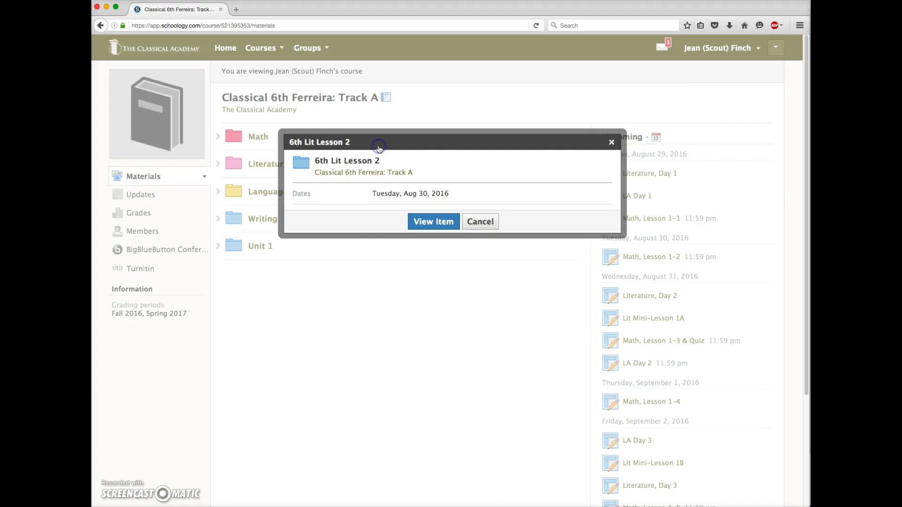
{"action": "left_click", "coordinate": [429, 223]}
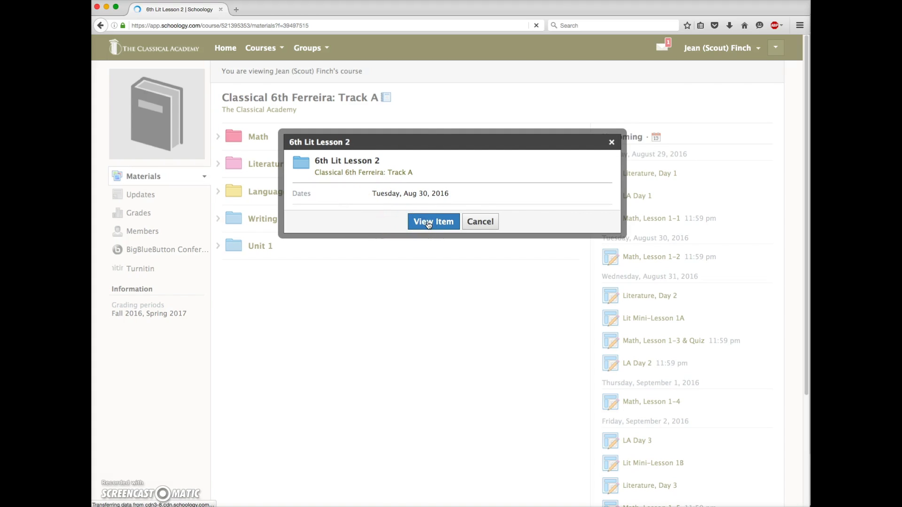
Step: Move on to 6th Lit Lesson 3 and read through its assignment
{"action": "left_click", "coordinate": [265, 169]}
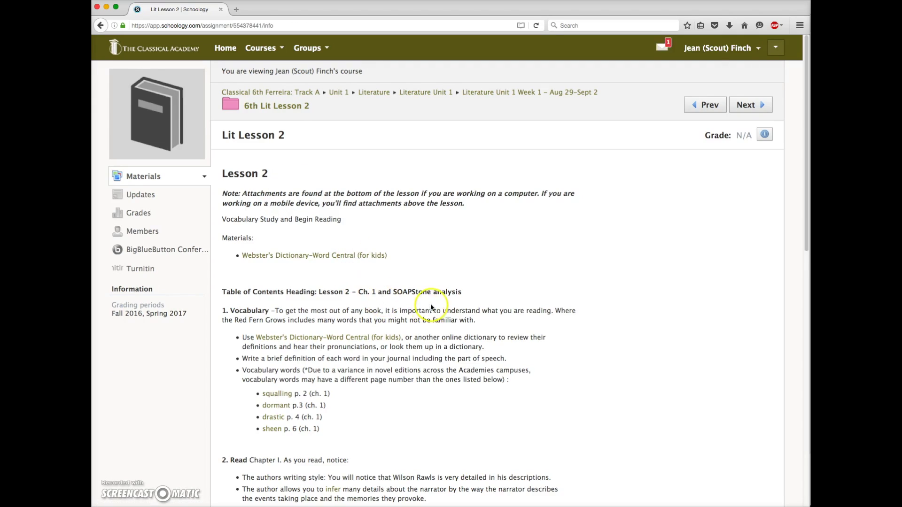
{"action": "scroll", "coordinate": [431, 308], "scroll_direction": "down", "scroll_amount": 5}
{"action": "scroll", "coordinate": [431, 307], "scroll_direction": "down", "scroll_amount": 7}
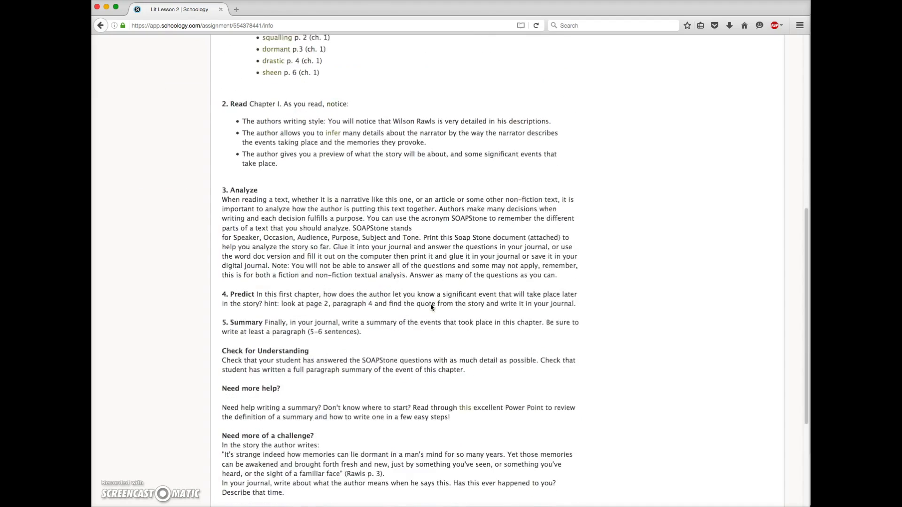
{"action": "scroll", "coordinate": [431, 308], "scroll_direction": "up", "scroll_amount": 15}
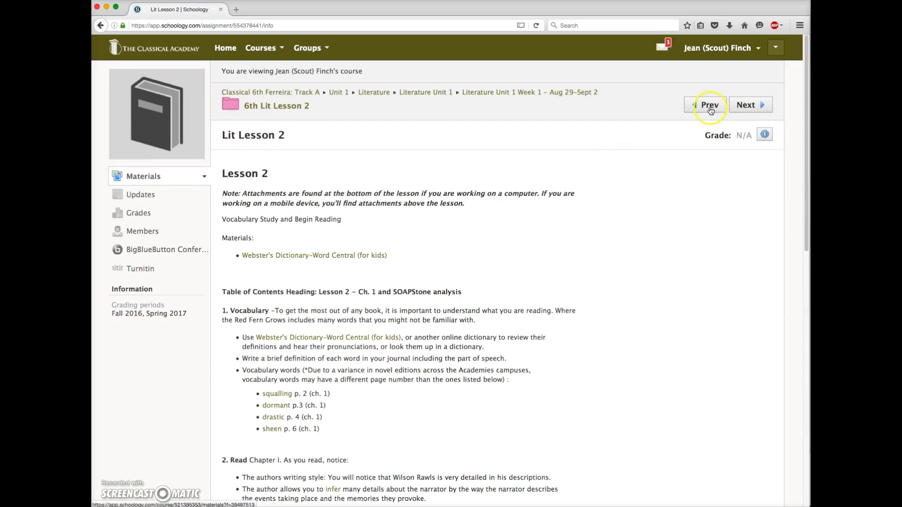
{"action": "left_click", "coordinate": [751, 106]}
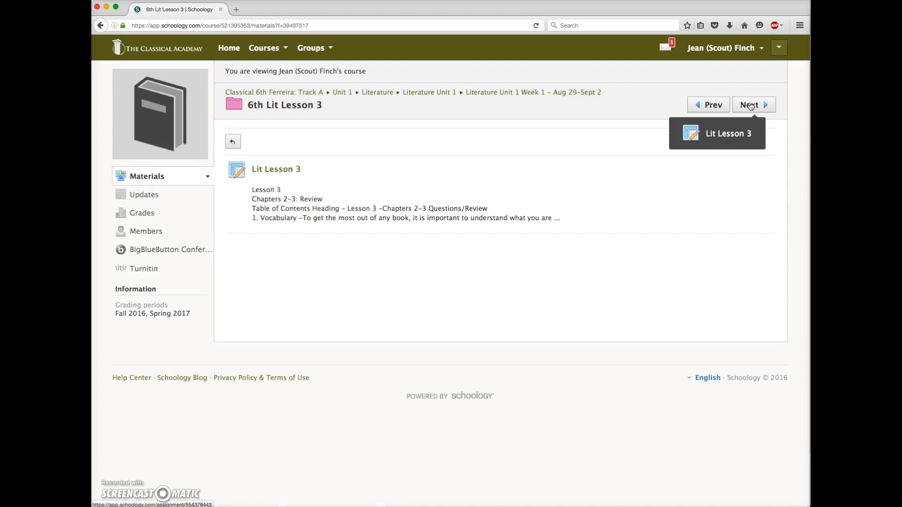
{"action": "left_click", "coordinate": [261, 169]}
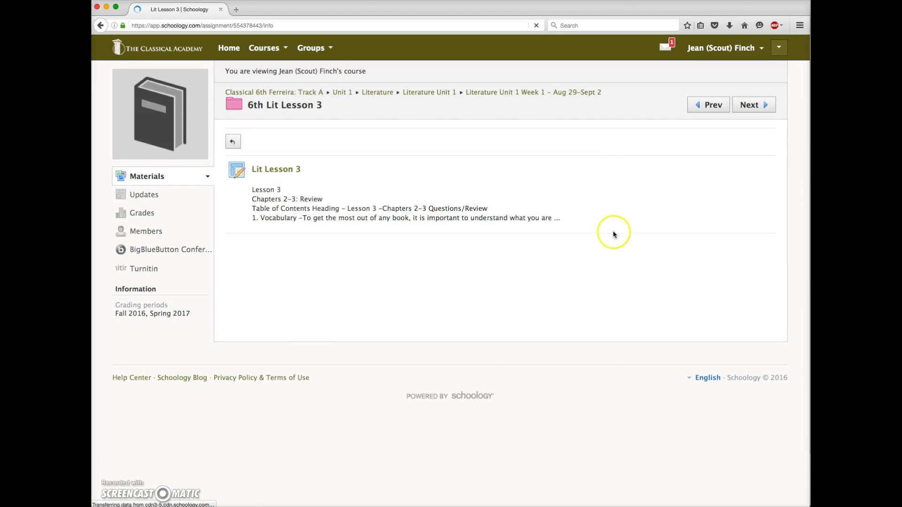
{"action": "scroll", "coordinate": [498, 345], "scroll_direction": "down", "scroll_amount": 10}
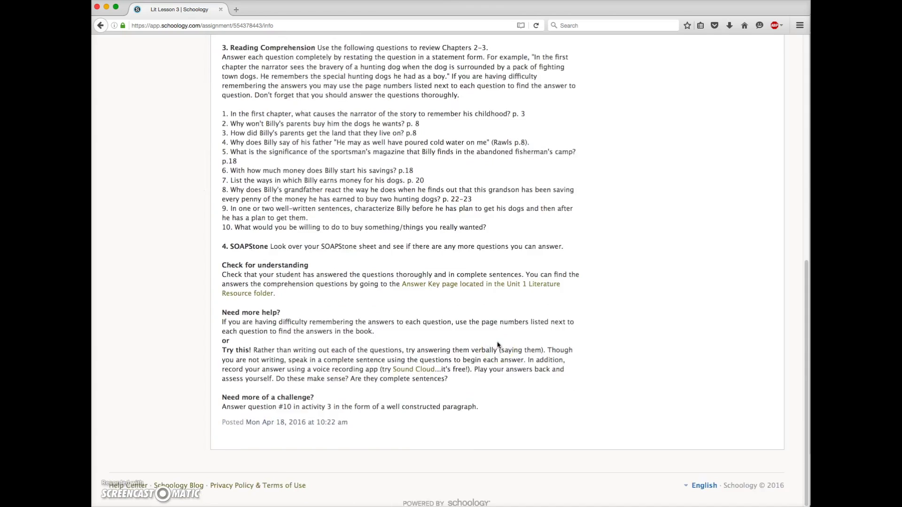
{"action": "scroll", "coordinate": [497, 346], "scroll_direction": "up", "scroll_amount": 10}
Step: View the Lit Mini-Lesson 1A assignment, then go back to the Track A course materials
{"action": "left_click", "coordinate": [746, 104]}
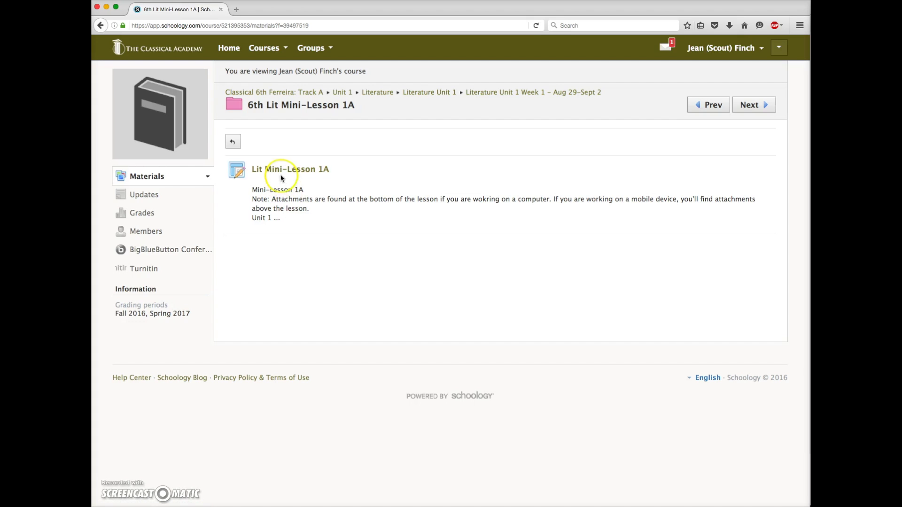
{"action": "left_click", "coordinate": [282, 170]}
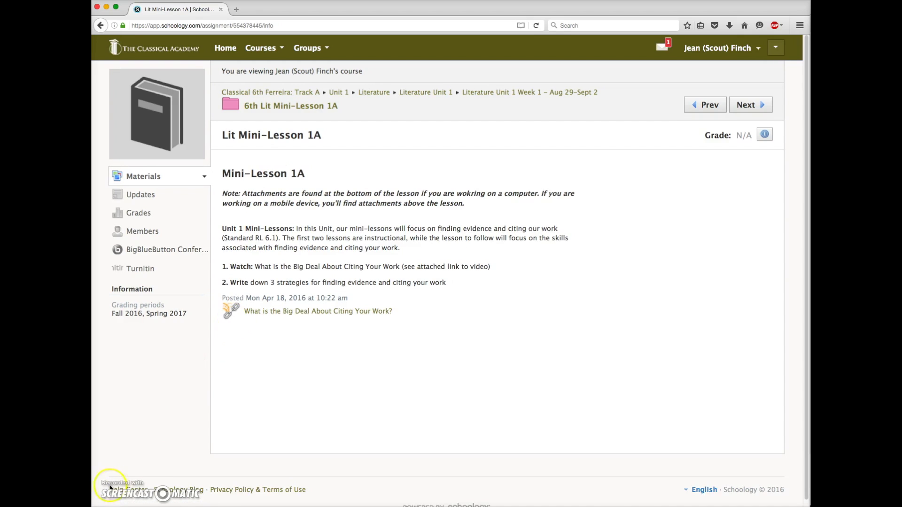
{"action": "key", "text": "super+Left"}
Step: Expand the Literature, Literature Unit 1 and Week 1 folders
{"action": "left_click", "coordinate": [218, 163]}
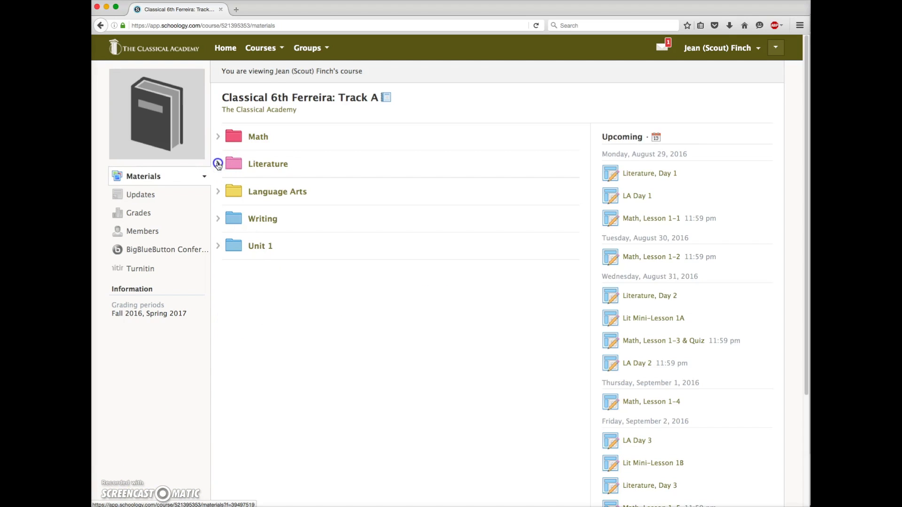
{"action": "left_click", "coordinate": [244, 195]}
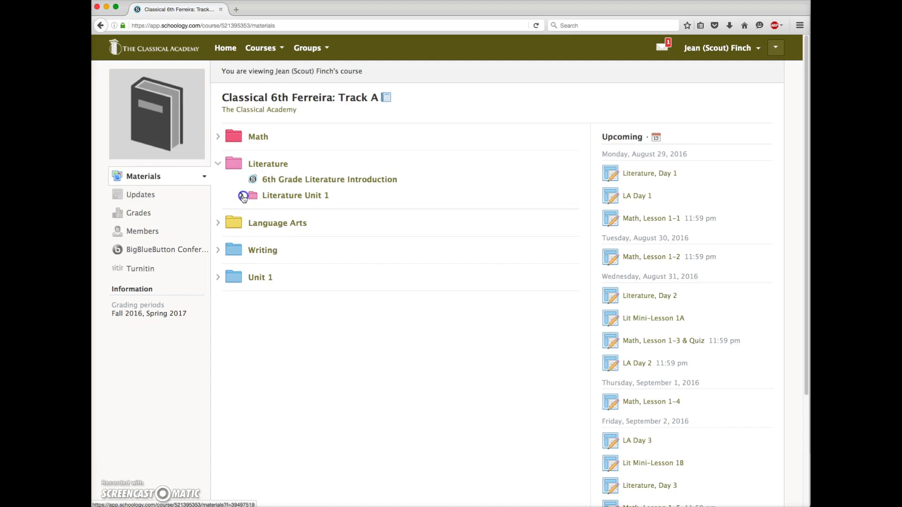
{"action": "left_click", "coordinate": [254, 230]}
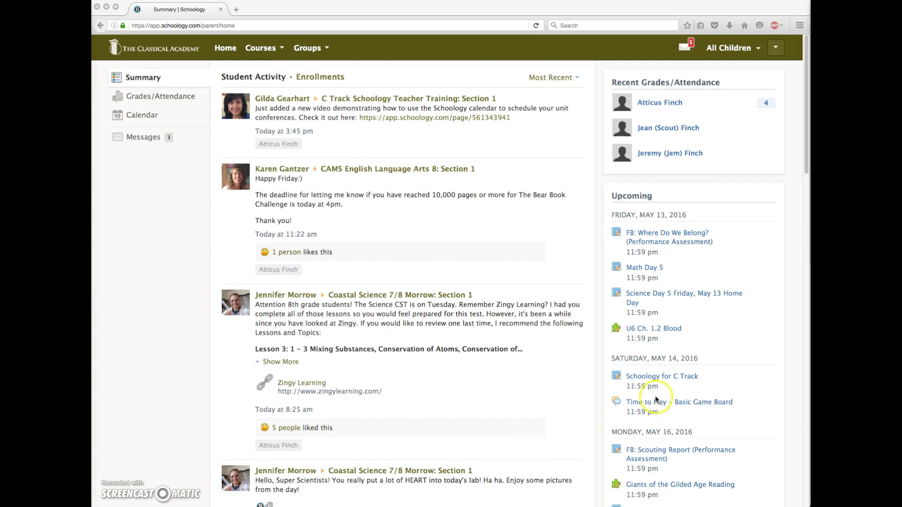
Step: Switch the Summary from All Children to the third child's view
{"action": "left_click", "coordinate": [755, 53]}
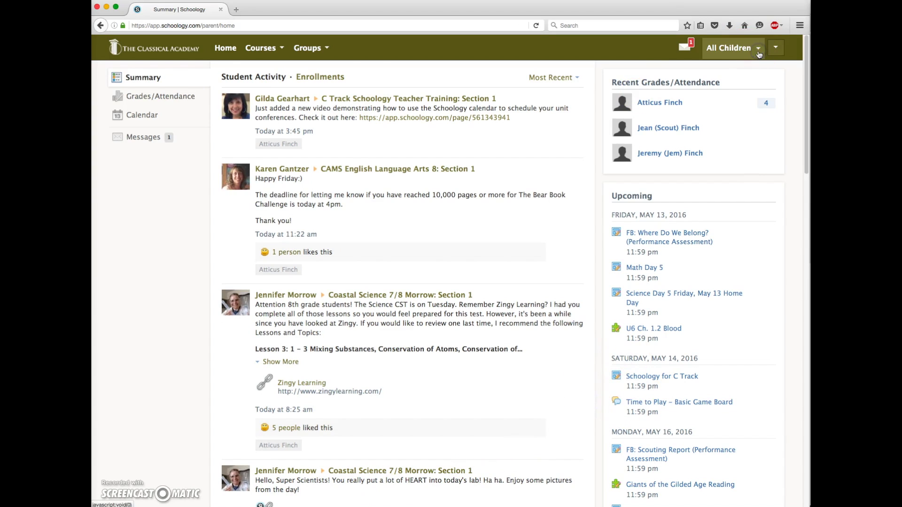
{"action": "left_click", "coordinate": [754, 52]}
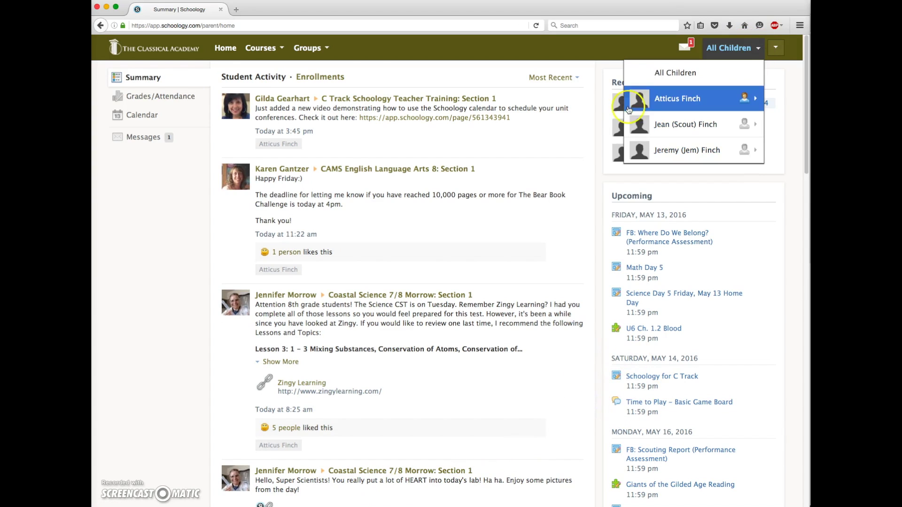
{"action": "left_click", "coordinate": [684, 149]}
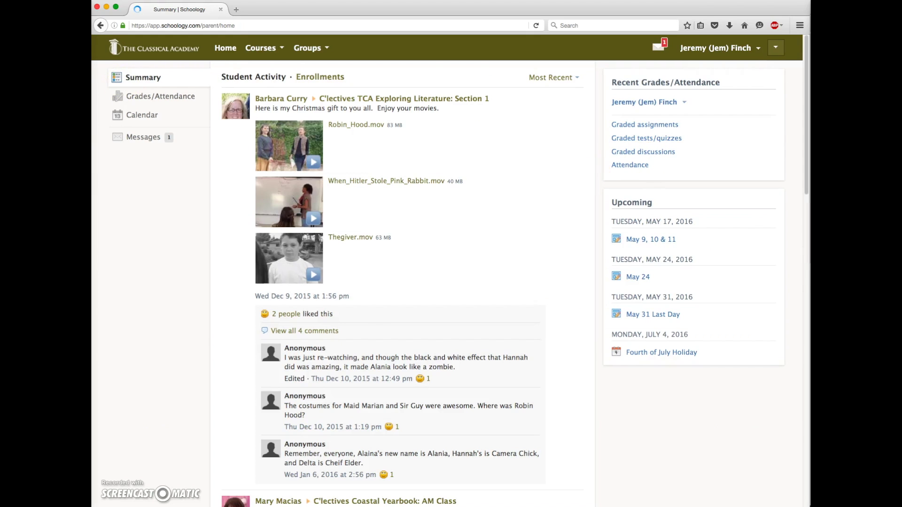
{"action": "left_click", "coordinate": [263, 49]}
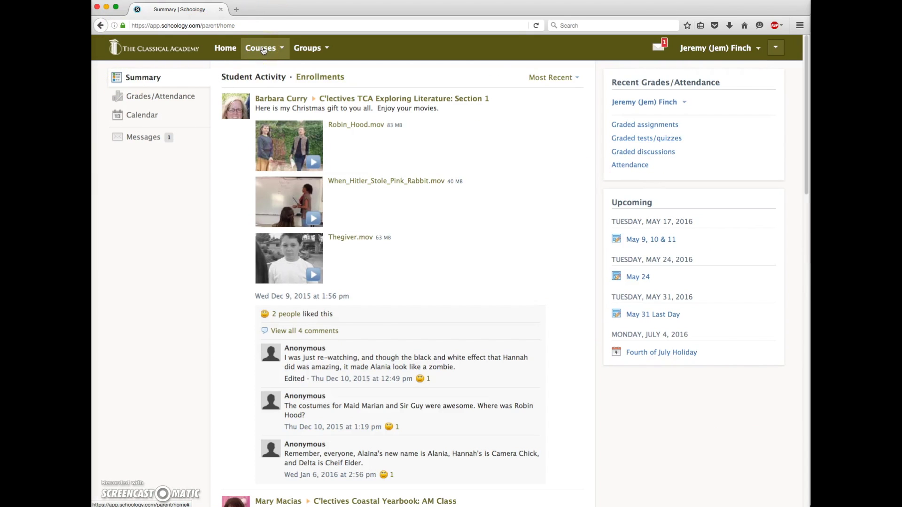
{"action": "left_click", "coordinate": [263, 50]}
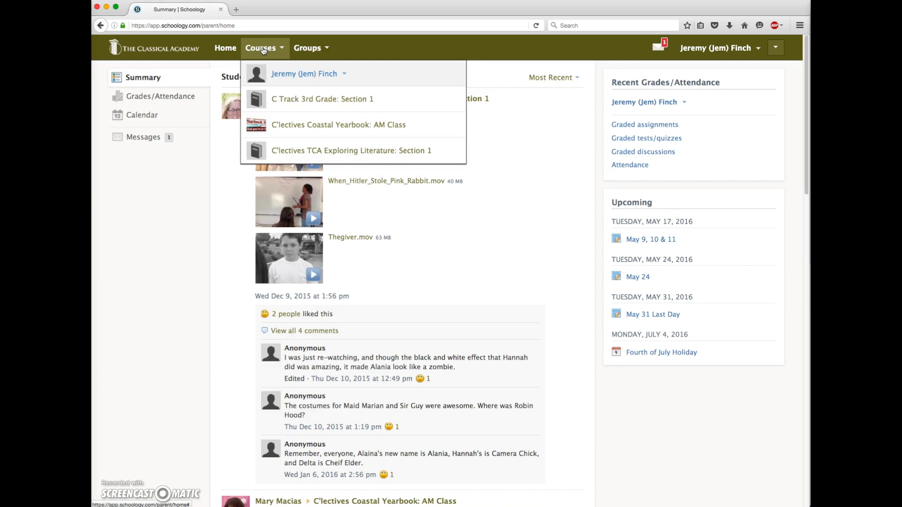
{"action": "left_click", "coordinate": [275, 107]}
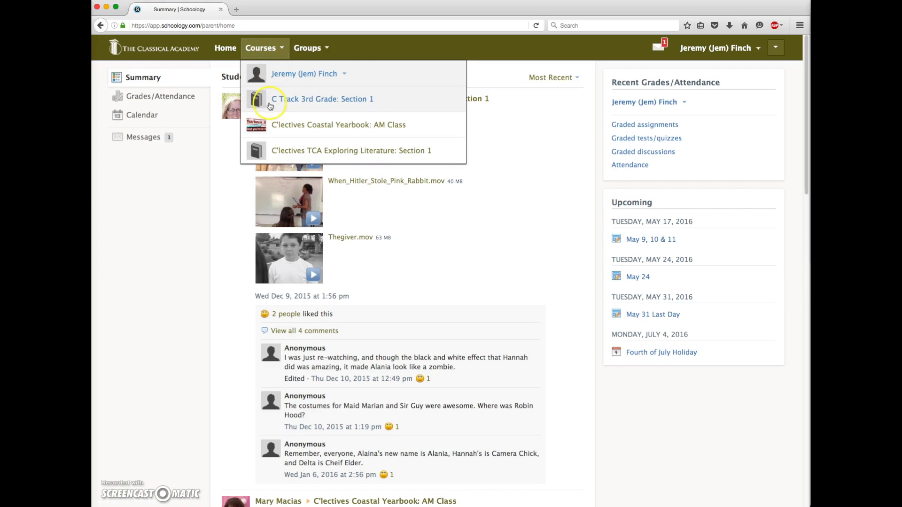
{"action": "left_click", "coordinate": [315, 103]}
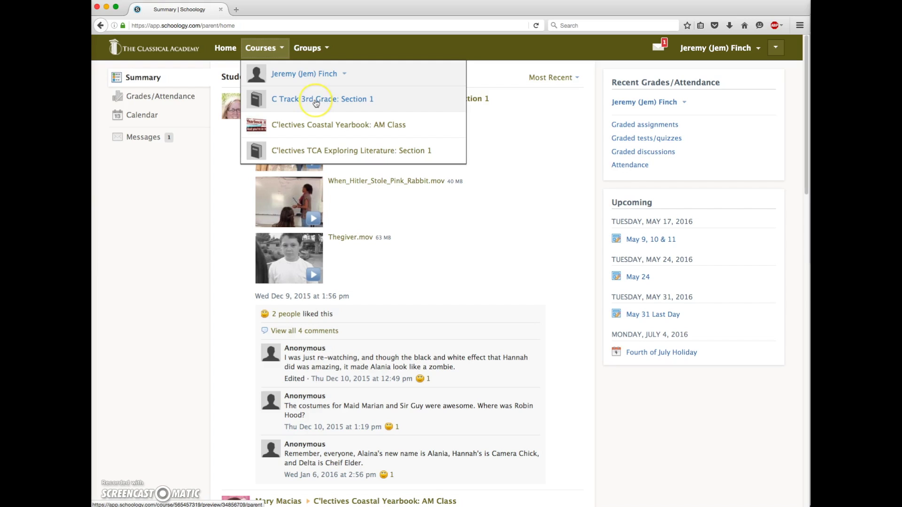
{"action": "left_click", "coordinate": [296, 150]}
{"action": "left_click", "coordinate": [530, 46]}
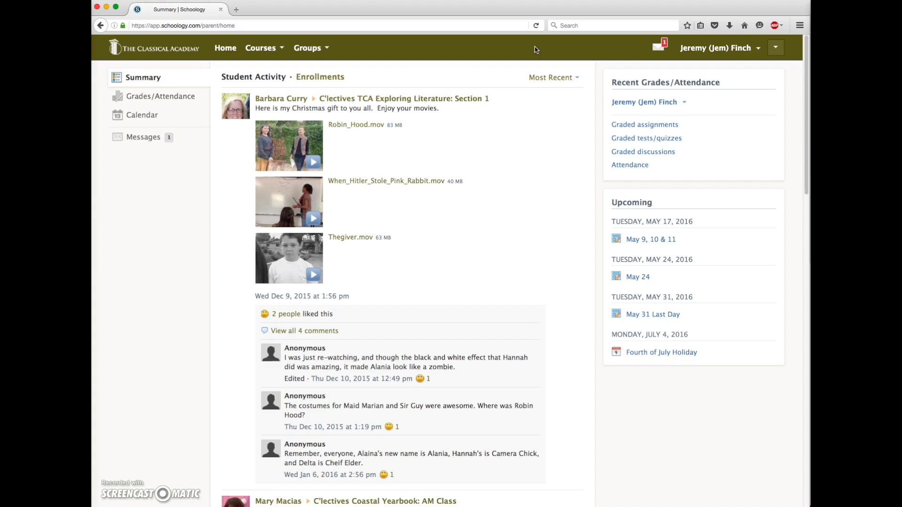
{"action": "left_click", "coordinate": [785, 48]}
Step: Switch to the parent's own account home page, showing the May 25 conference and July 4 holiday
{"action": "left_click", "coordinate": [777, 48]}
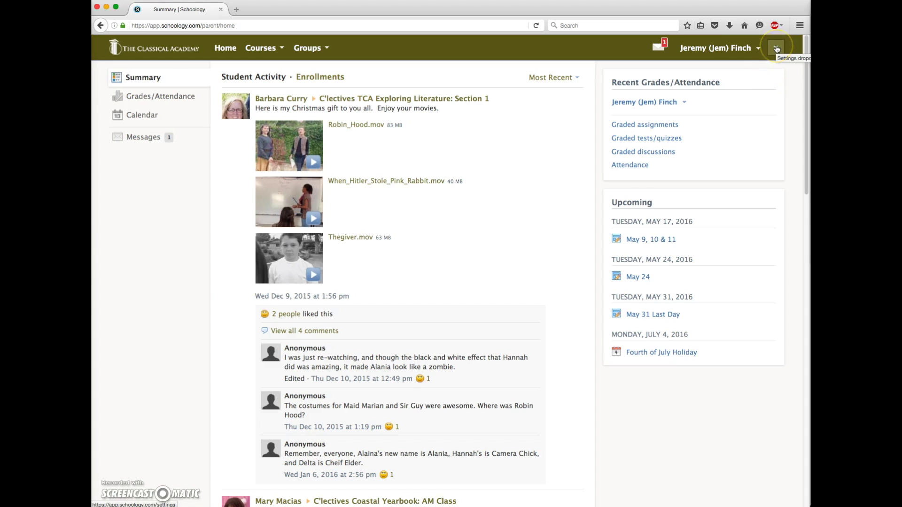
{"action": "left_click", "coordinate": [778, 48]}
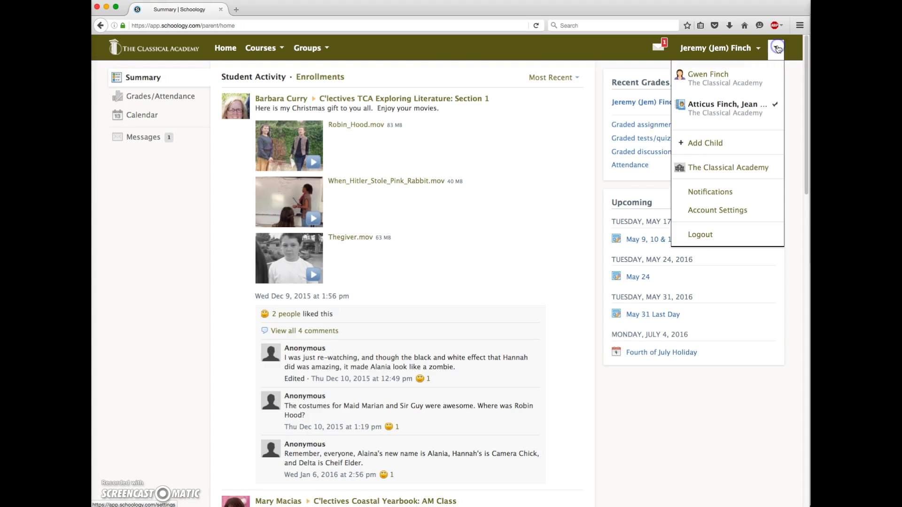
{"action": "left_click", "coordinate": [714, 77]}
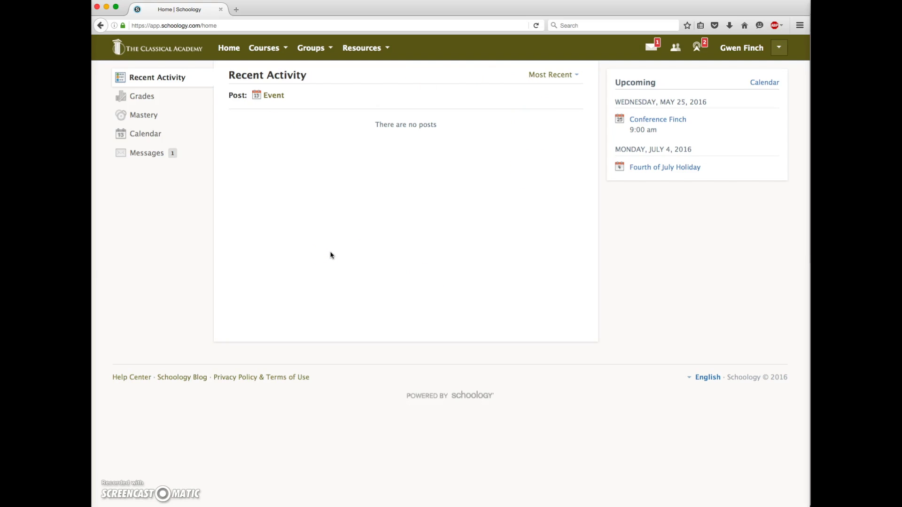
{"action": "left_click", "coordinate": [266, 51]}
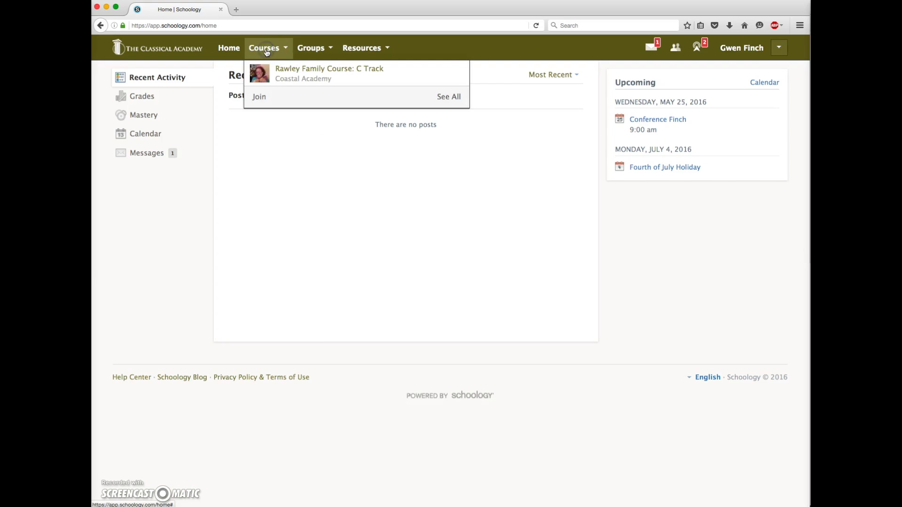
{"action": "left_click", "coordinate": [281, 72]}
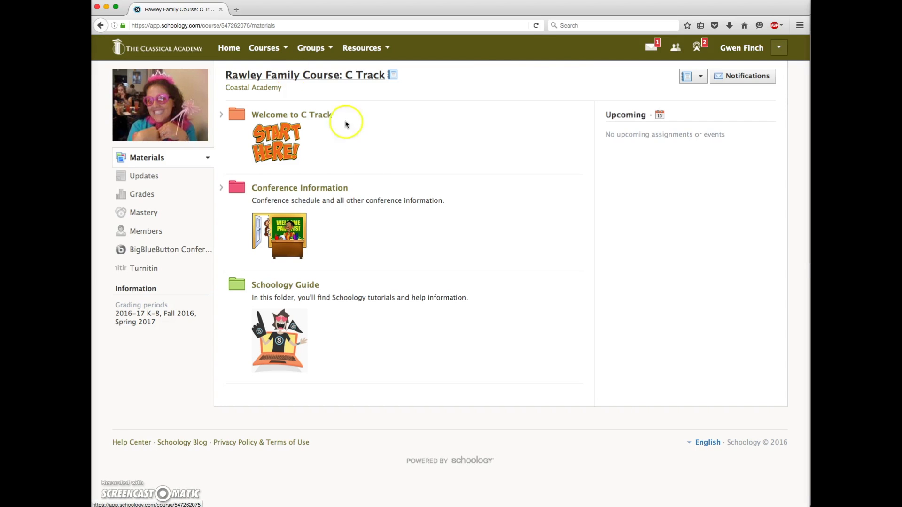
{"action": "left_click", "coordinate": [422, 369]}
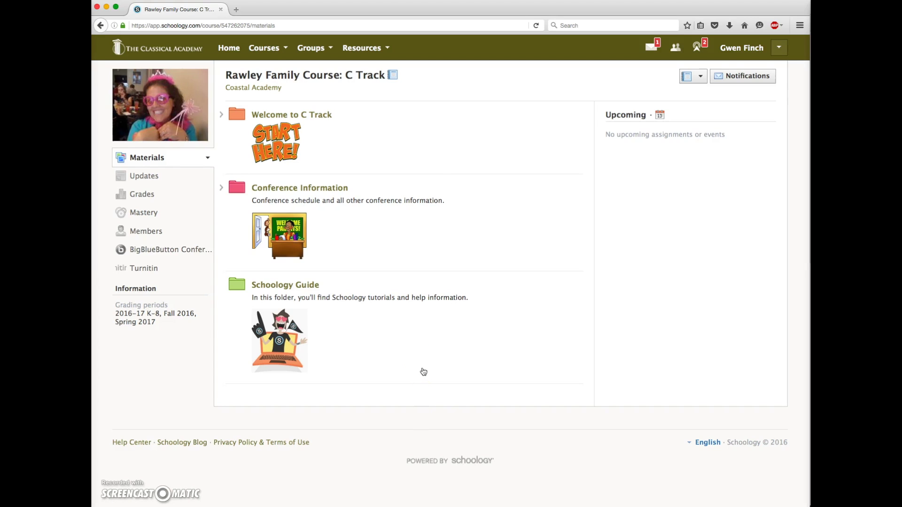
{"action": "left_click_drag", "start_coordinate": [469, 343], "coordinate": [490, 361]}
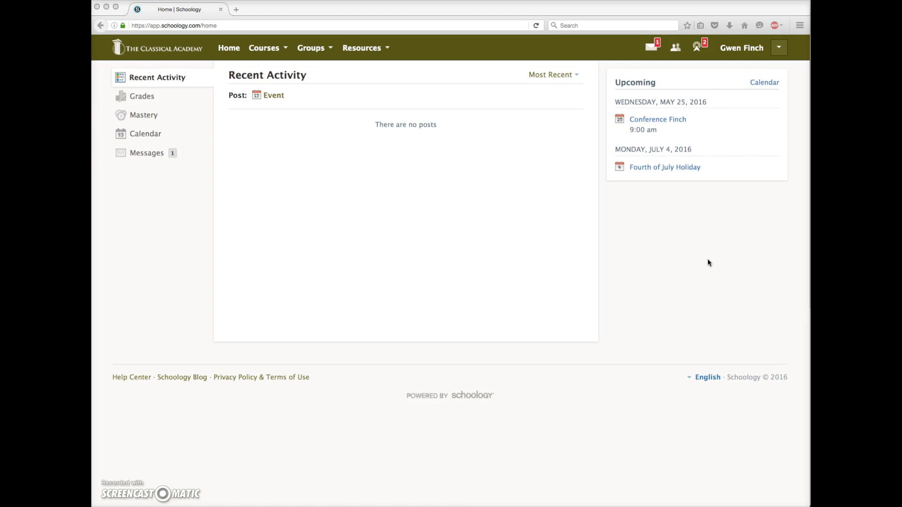
{"action": "left_click", "coordinate": [780, 48]}
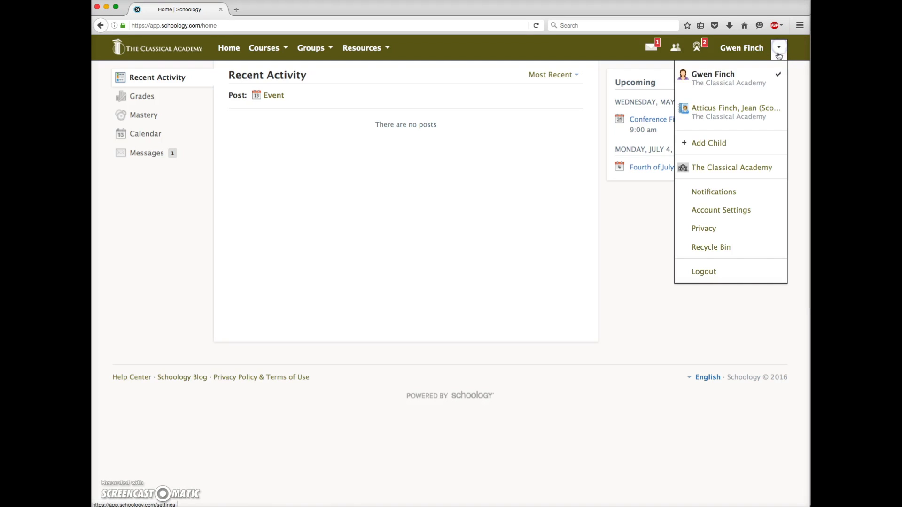
{"action": "left_click", "coordinate": [730, 195]}
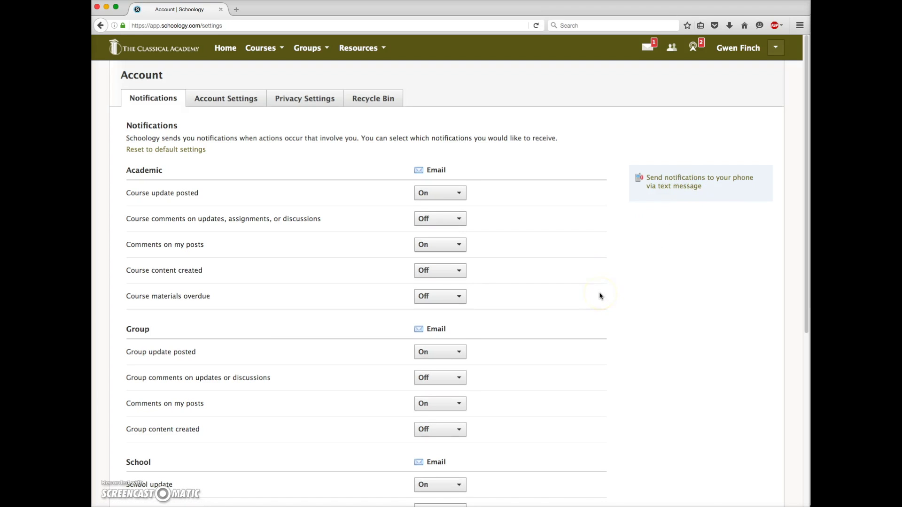
{"action": "scroll", "coordinate": [594, 332], "scroll_direction": "down", "scroll_amount": 2}
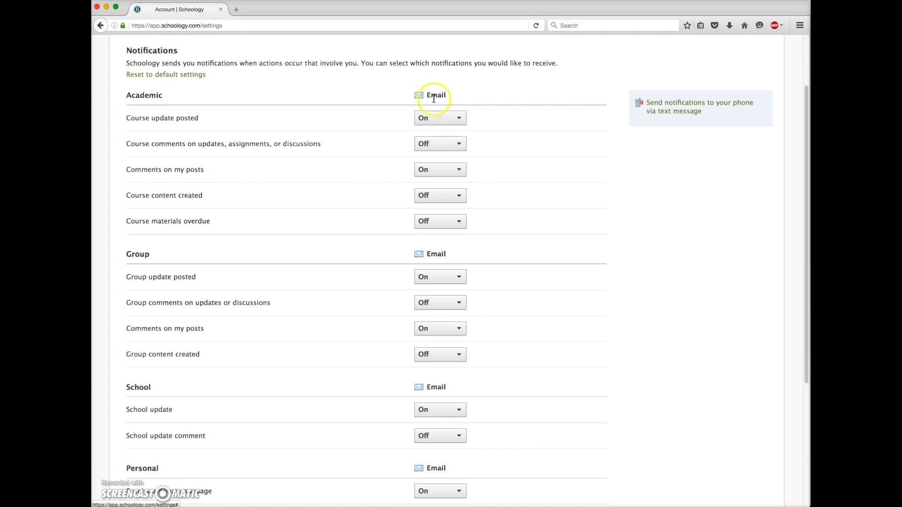
{"action": "scroll", "coordinate": [683, 218], "scroll_direction": "up", "scroll_amount": 2}
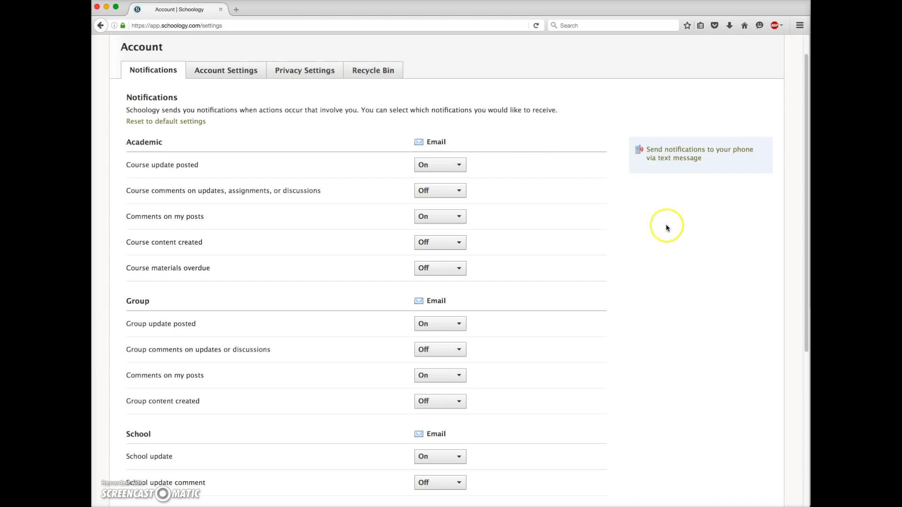
{"action": "scroll", "coordinate": [640, 75], "scroll_direction": "up", "scroll_amount": 2}
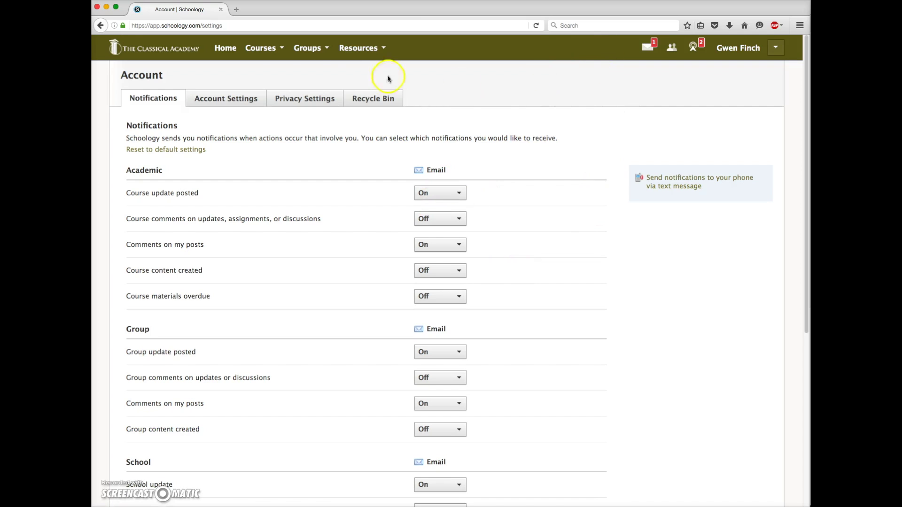
Step: Save the C Track family course's email notifications with Course update posted and Comments on my posts on
{"action": "left_click", "coordinate": [251, 53]}
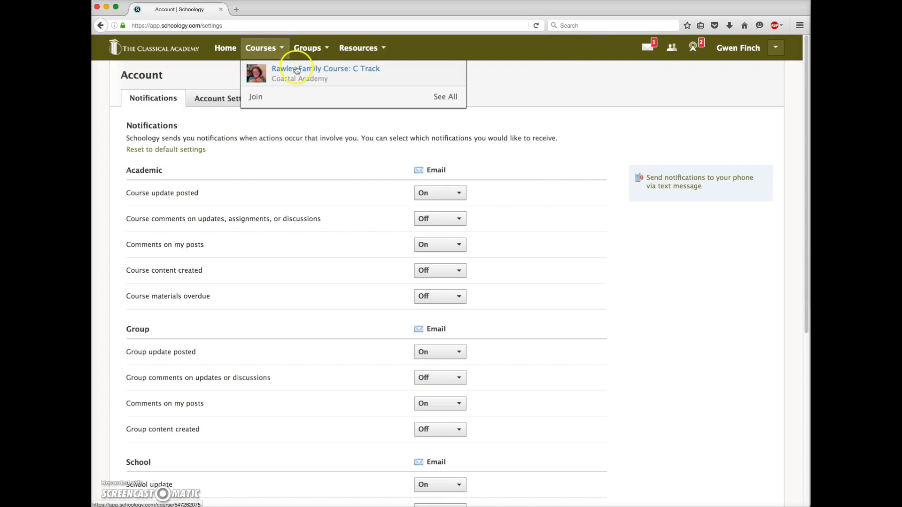
{"action": "left_click", "coordinate": [296, 70]}
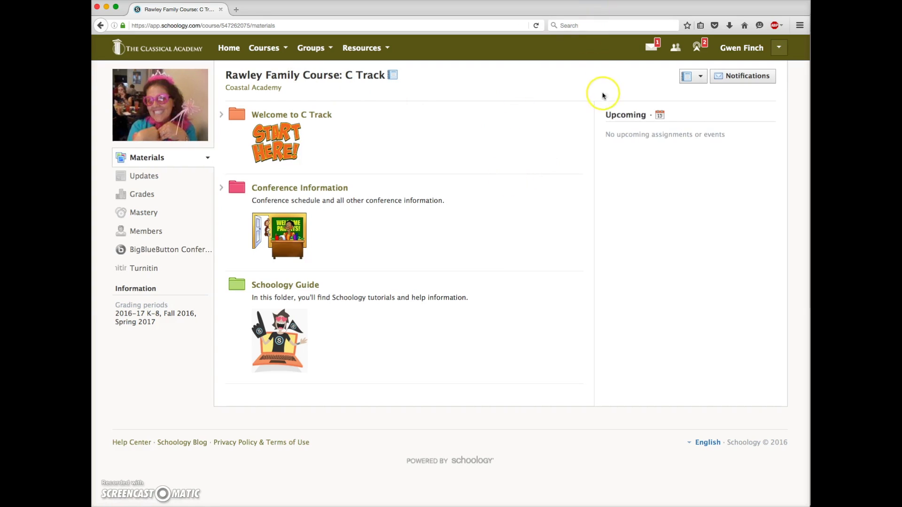
{"action": "left_click", "coordinate": [738, 77]}
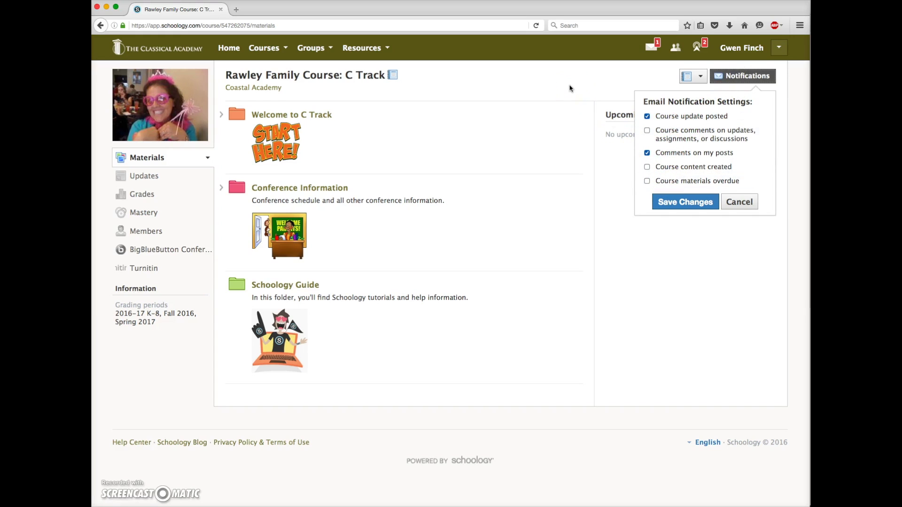
{"action": "left_click", "coordinate": [667, 207]}
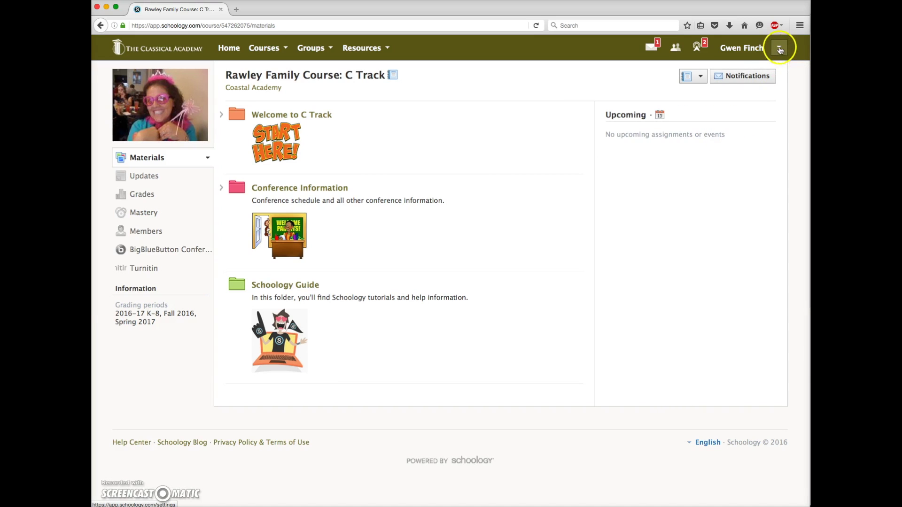
Step: Switch to browsing as the child, then open notification settings from the account menu
{"action": "left_click", "coordinate": [778, 48]}
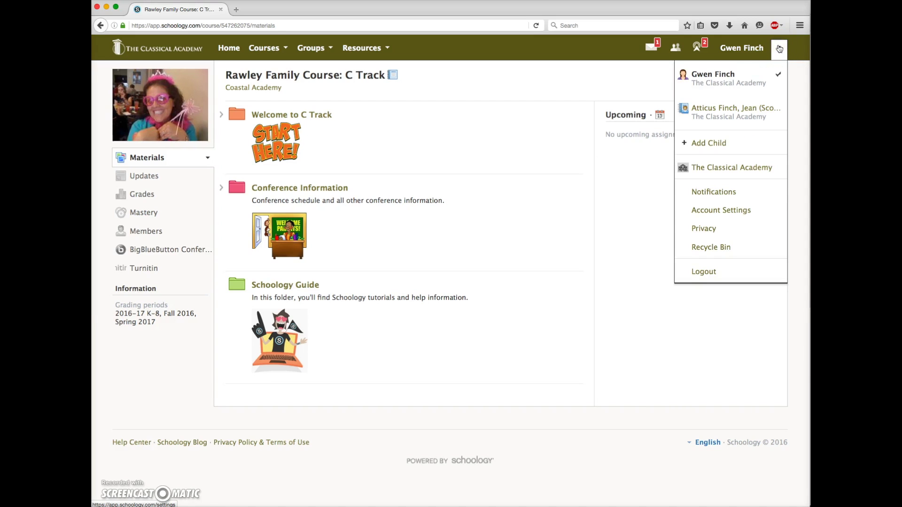
{"action": "left_click", "coordinate": [744, 113]}
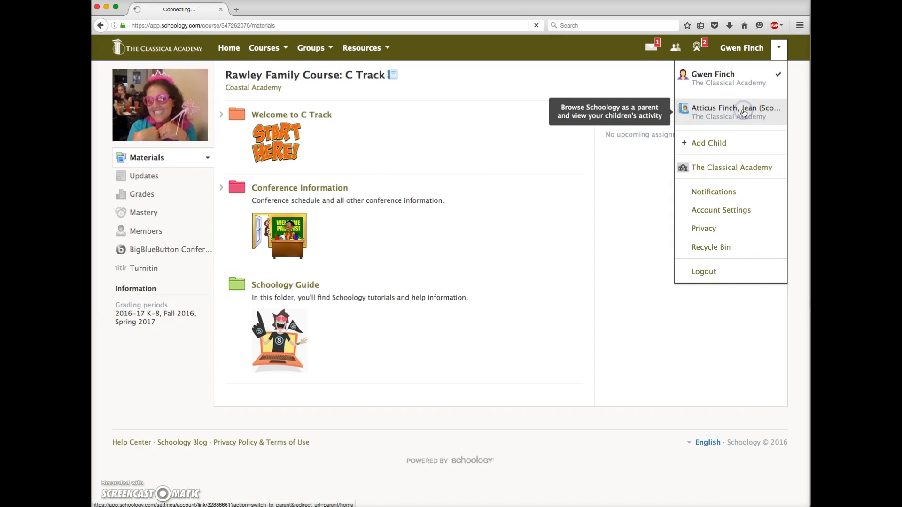
{"action": "left_click", "coordinate": [731, 119]}
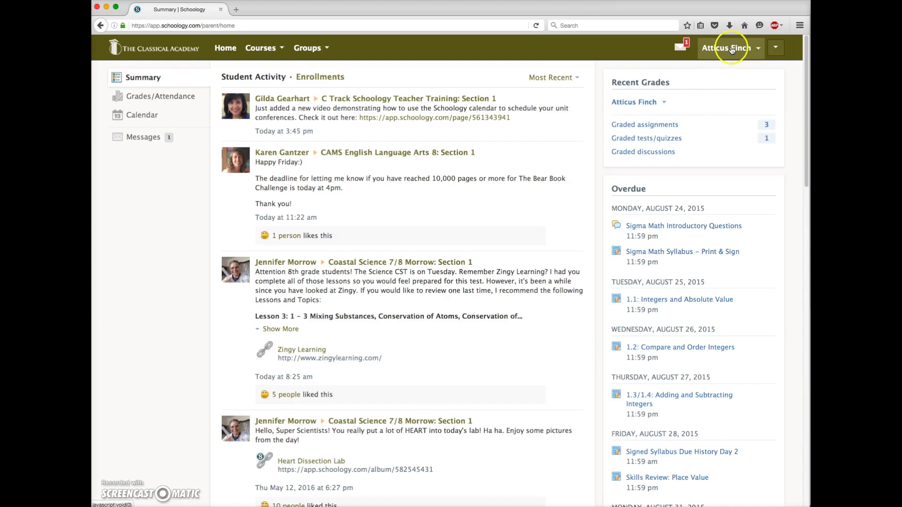
{"action": "left_click", "coordinate": [775, 48]}
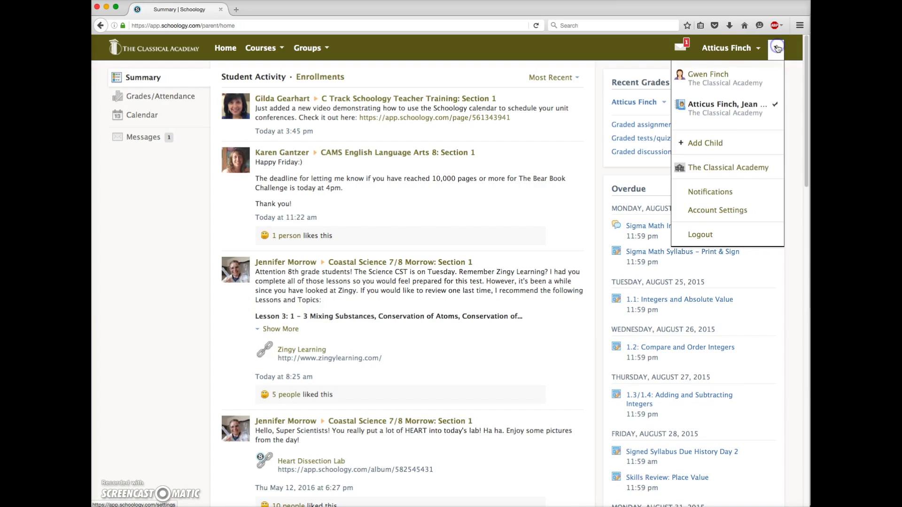
{"action": "left_click", "coordinate": [699, 193]}
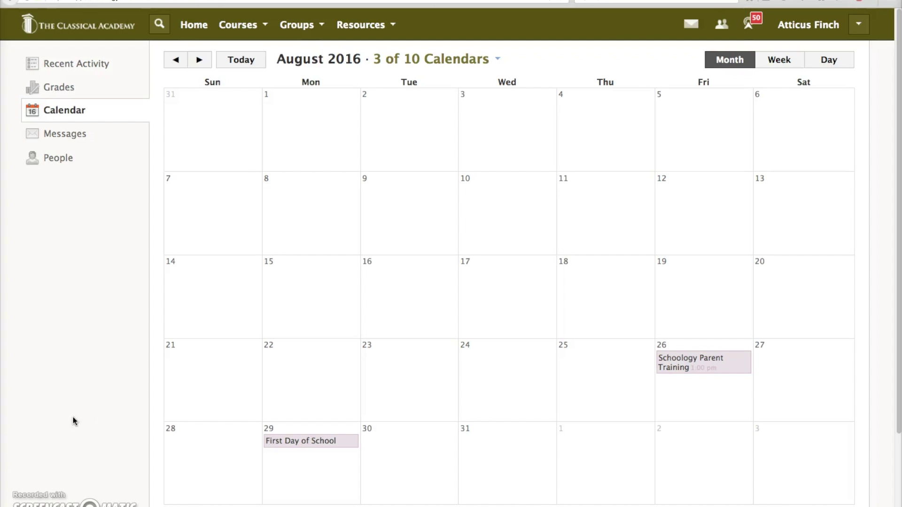
{"action": "left_click", "coordinate": [201, 60]}
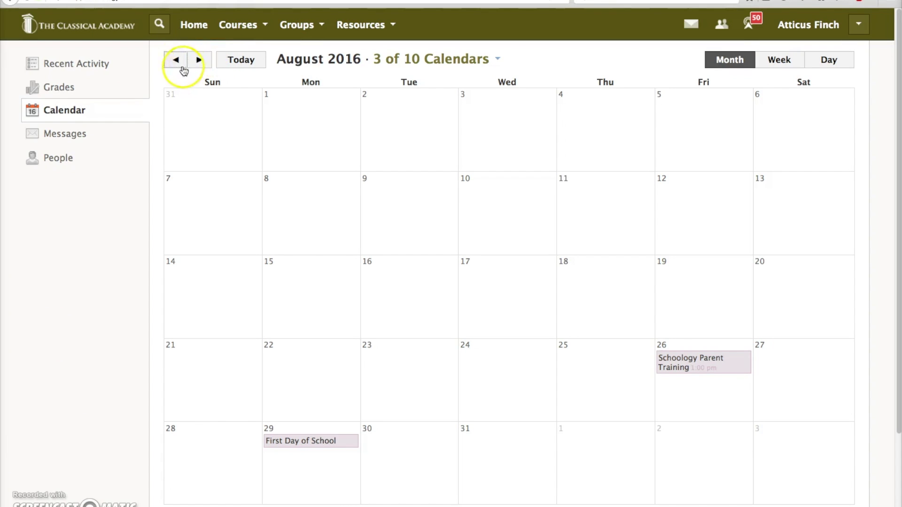
{"action": "left_click", "coordinate": [202, 60]}
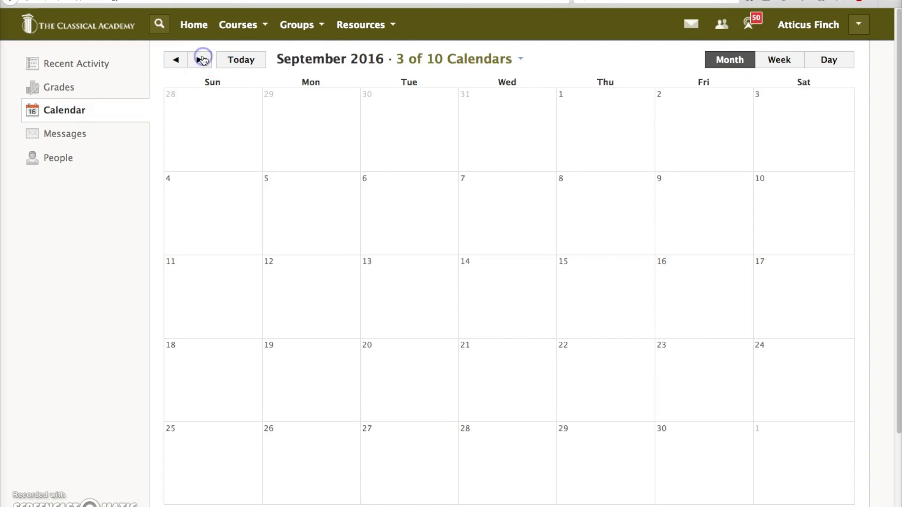
{"action": "left_click", "coordinate": [174, 61]}
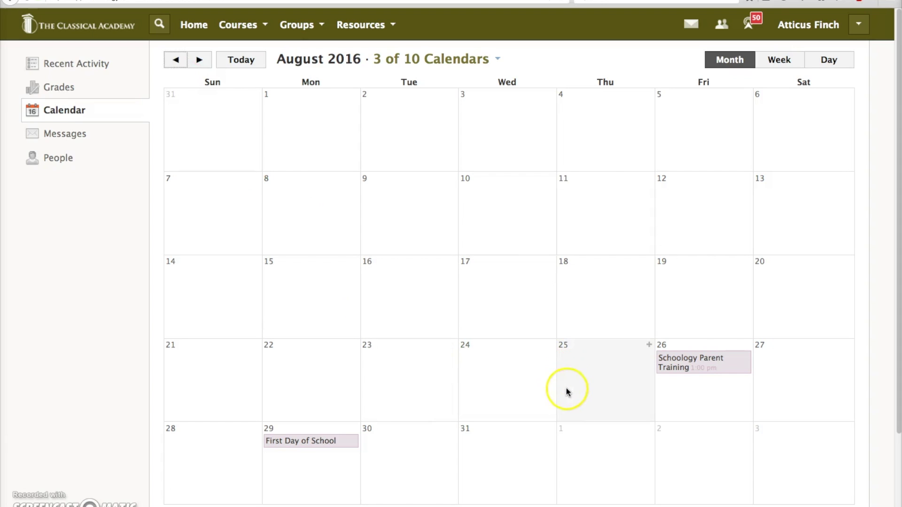
{"action": "mouse_move", "coordinate": [695, 370]}
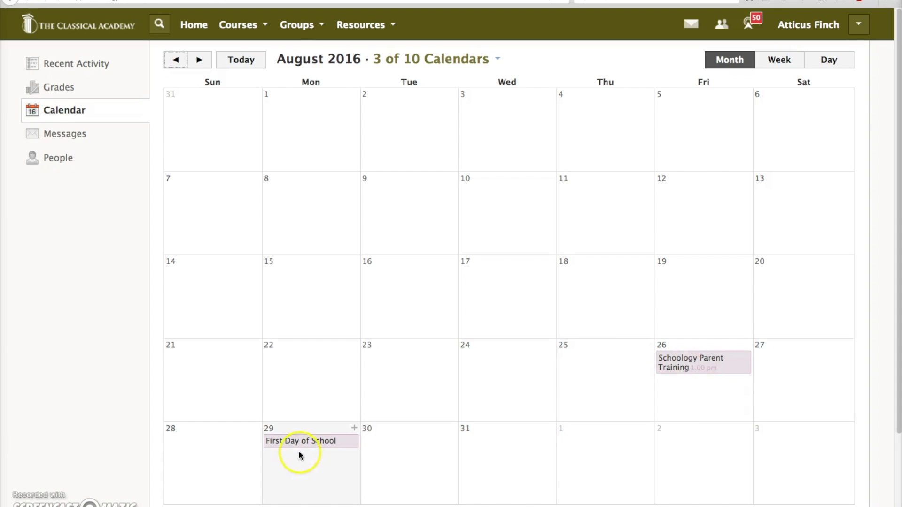
{"action": "mouse_move", "coordinate": [297, 443]}
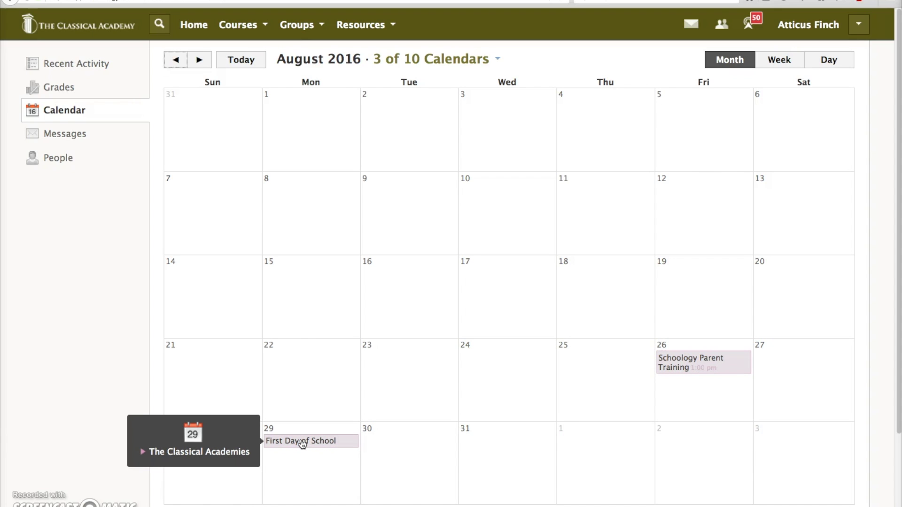
Step: Open the Schoology Parent Training event page and load its Schoology Log in attachment video
{"action": "left_click", "coordinate": [701, 368]}
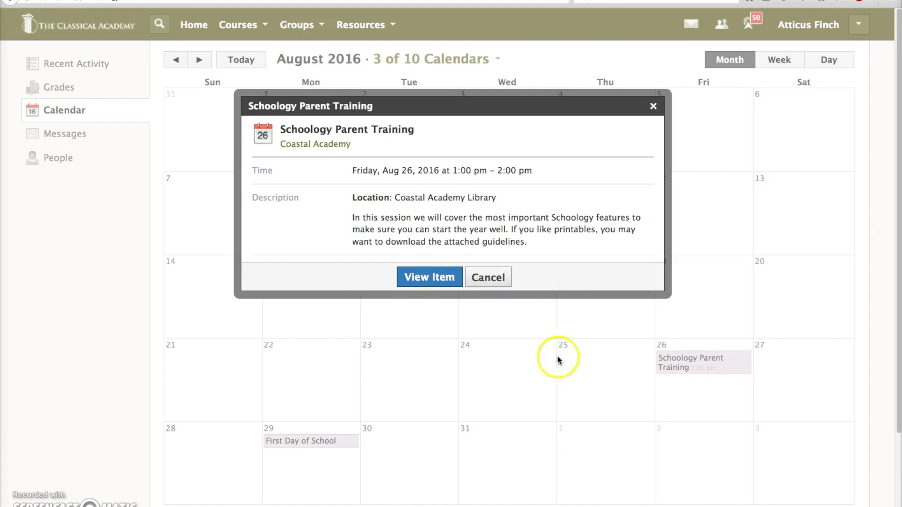
{"action": "left_click", "coordinate": [414, 278]}
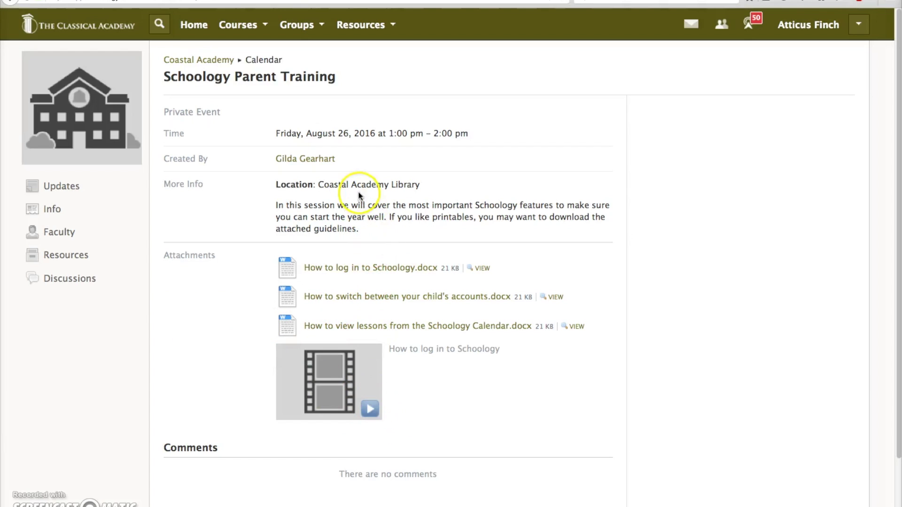
{"action": "left_click", "coordinate": [370, 408]}
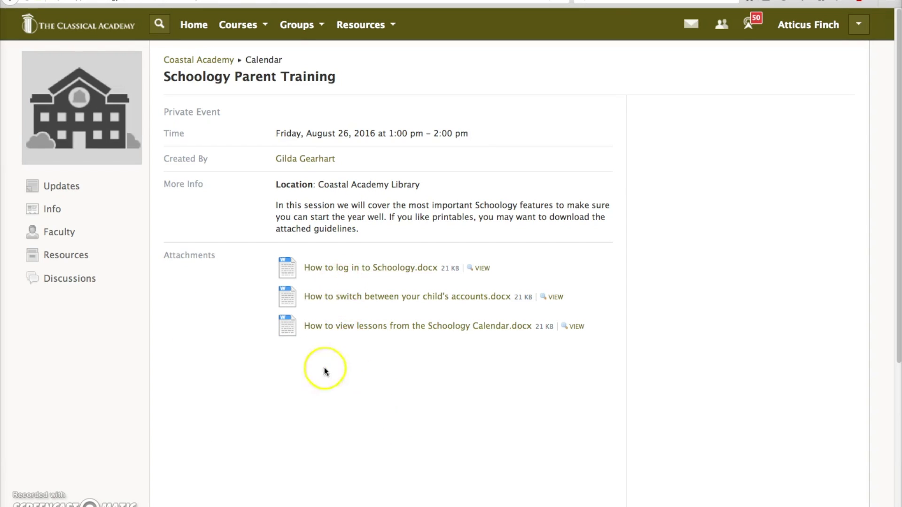
{"action": "scroll", "coordinate": [230, 394], "scroll_direction": "down", "scroll_amount": 3}
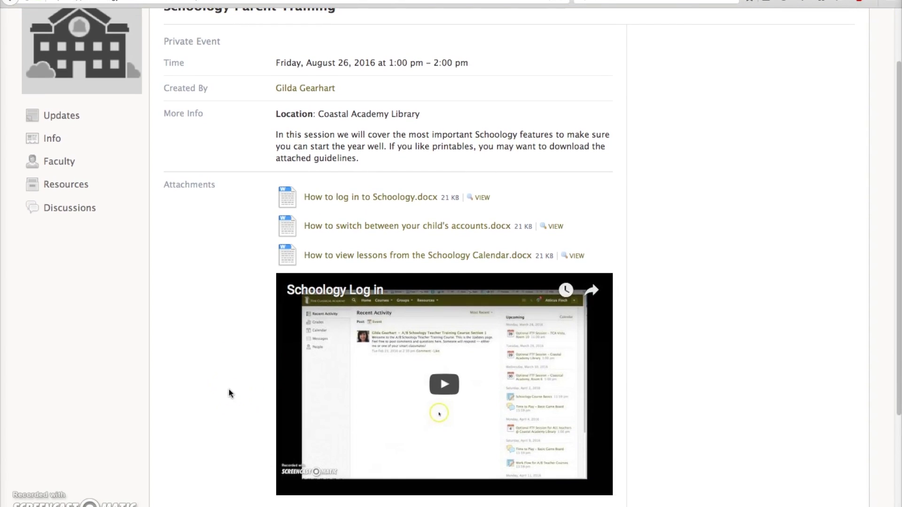
{"action": "scroll", "coordinate": [229, 389], "scroll_direction": "up", "scroll_amount": 2}
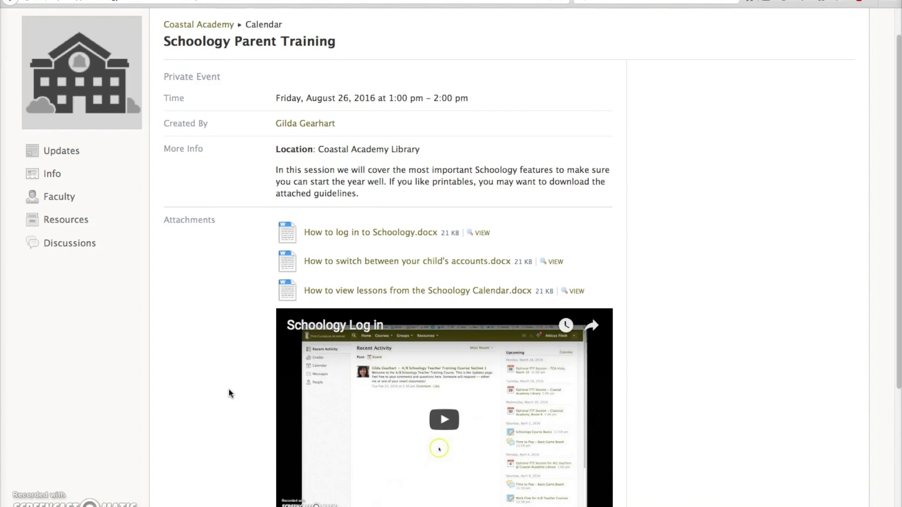